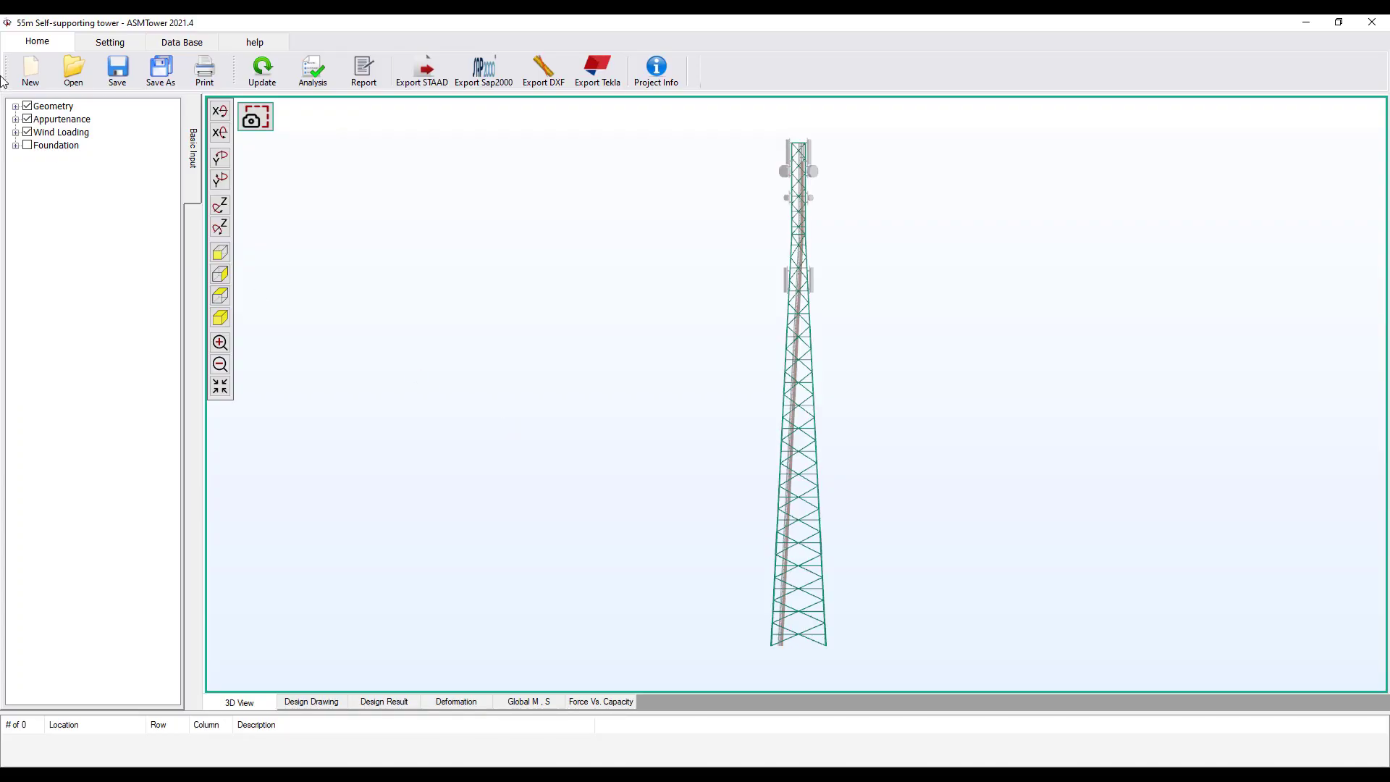
# Open the Base Connection definition under Geometry and name the new connection "Base Conn".
pyautogui.click(15, 107)
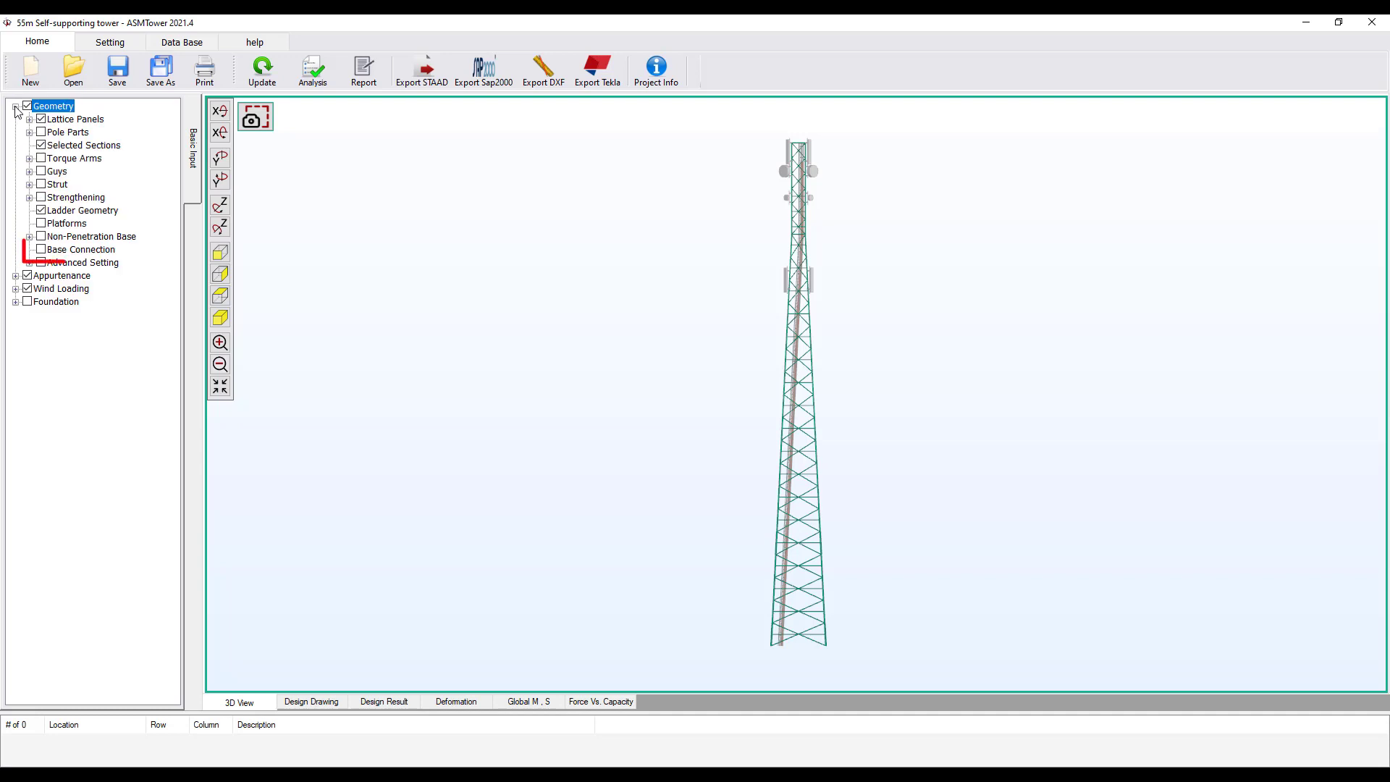
pyautogui.doubleClick(81, 250)
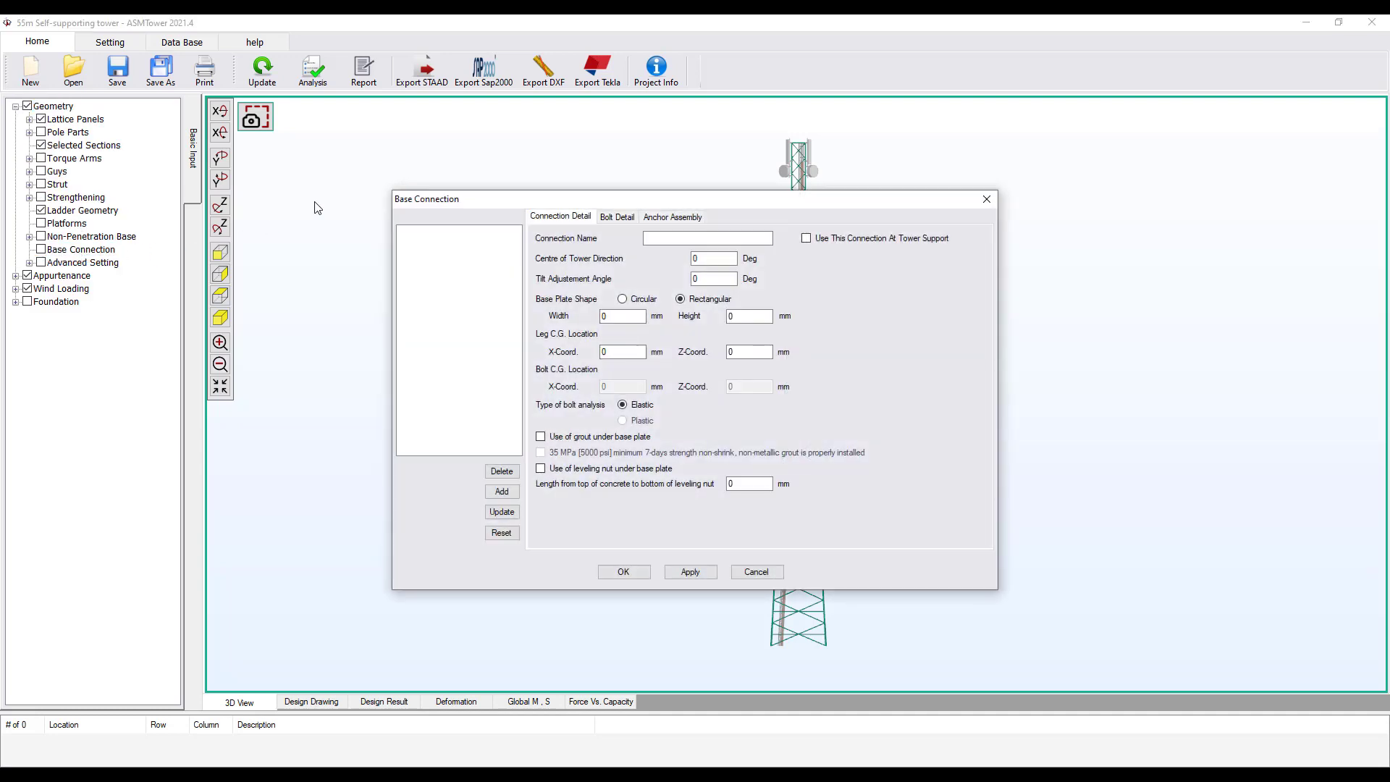
pyautogui.moveTo(524, 203); pyautogui.dragTo(357, 103)
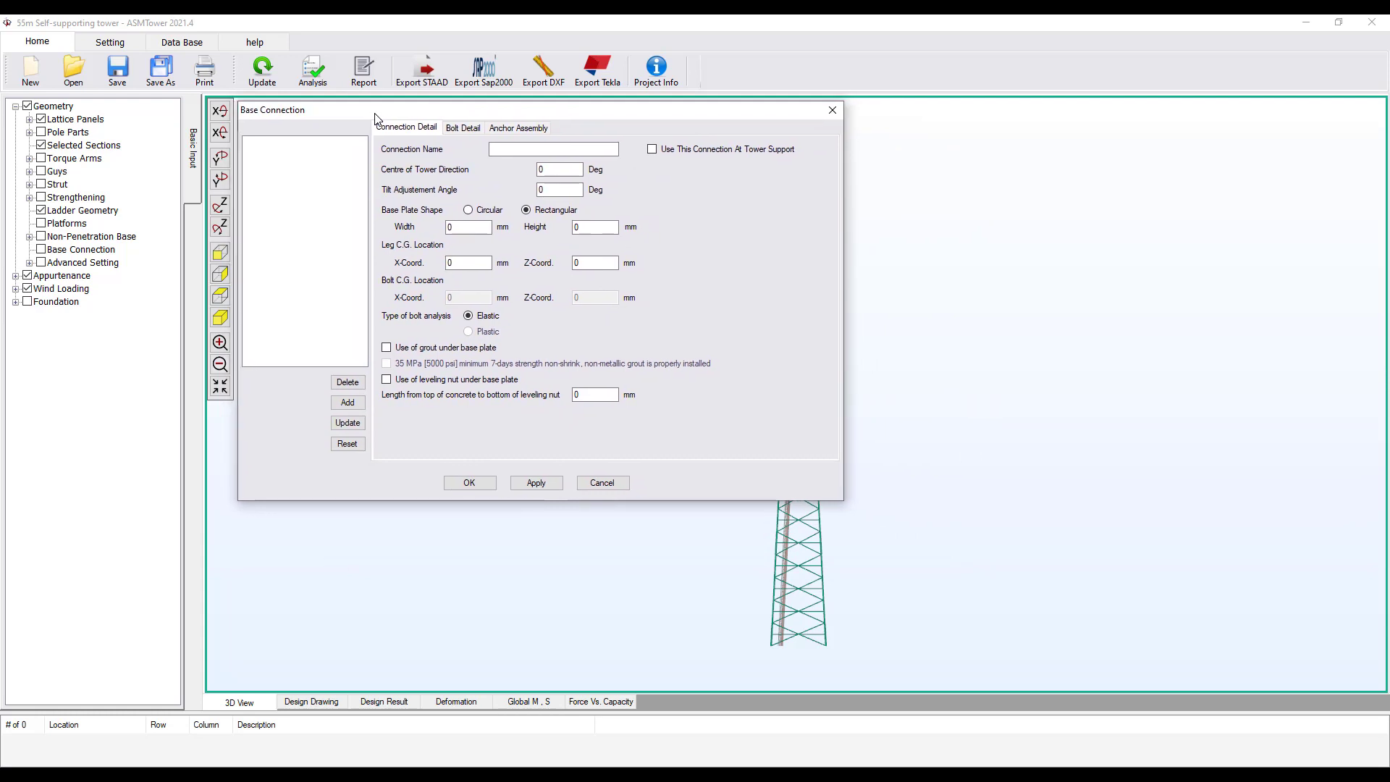
pyautogui.click(510, 147)
pyautogui.write('Base Conn')
# Set the rectangular bolt arrangement's bolt diameter to 30 mm and its bolt grade to F1554-55.
pyautogui.click(479, 132)
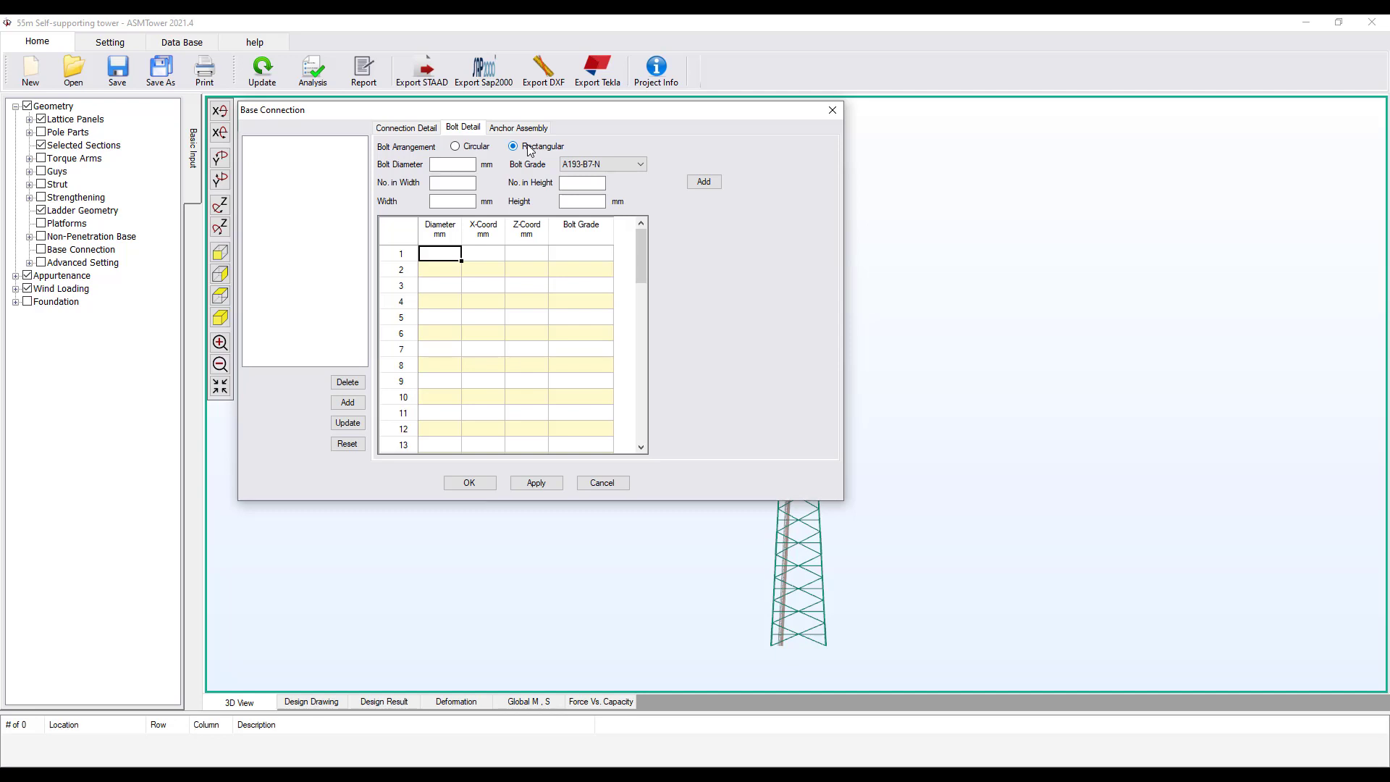
pyautogui.click(464, 162)
pyautogui.write('30')
pyautogui.click(610, 167)
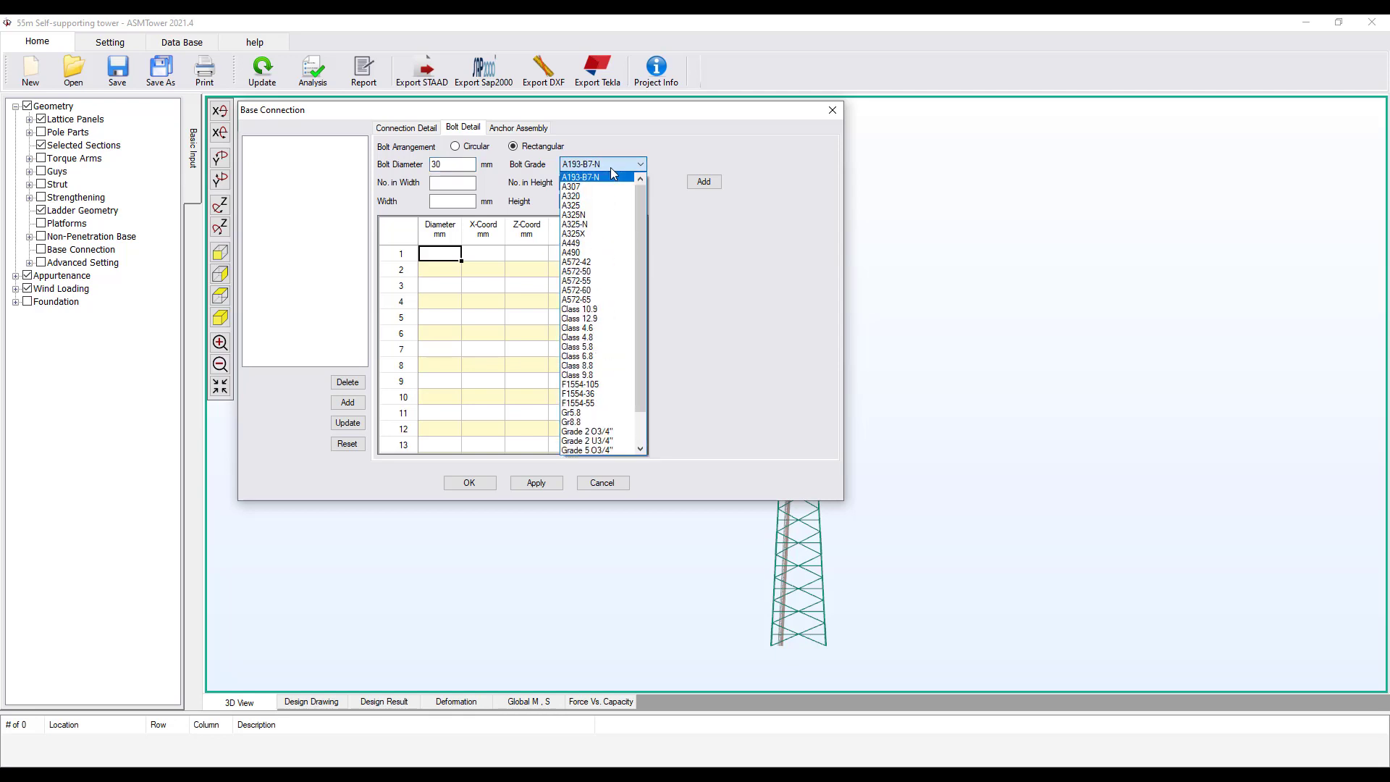
pyautogui.click(614, 409)
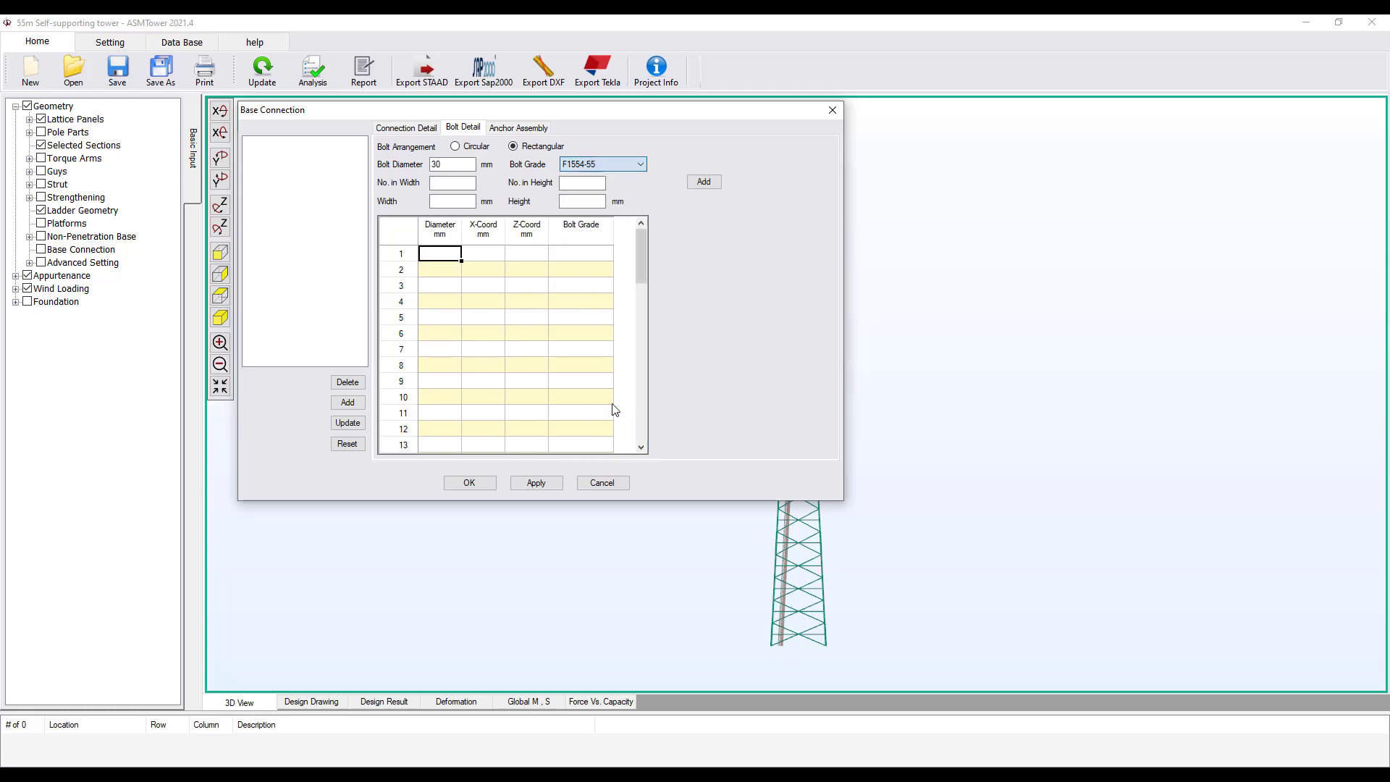
# Define the bolt pattern with 2 bolts in width and 2 in height, spanning 200 mm by 200 mm.
pyautogui.click(466, 186)
pyautogui.write('2')
pyautogui.write('2')
pyautogui.write('200')
pyautogui.click(576, 205)
pyautogui.write('200')
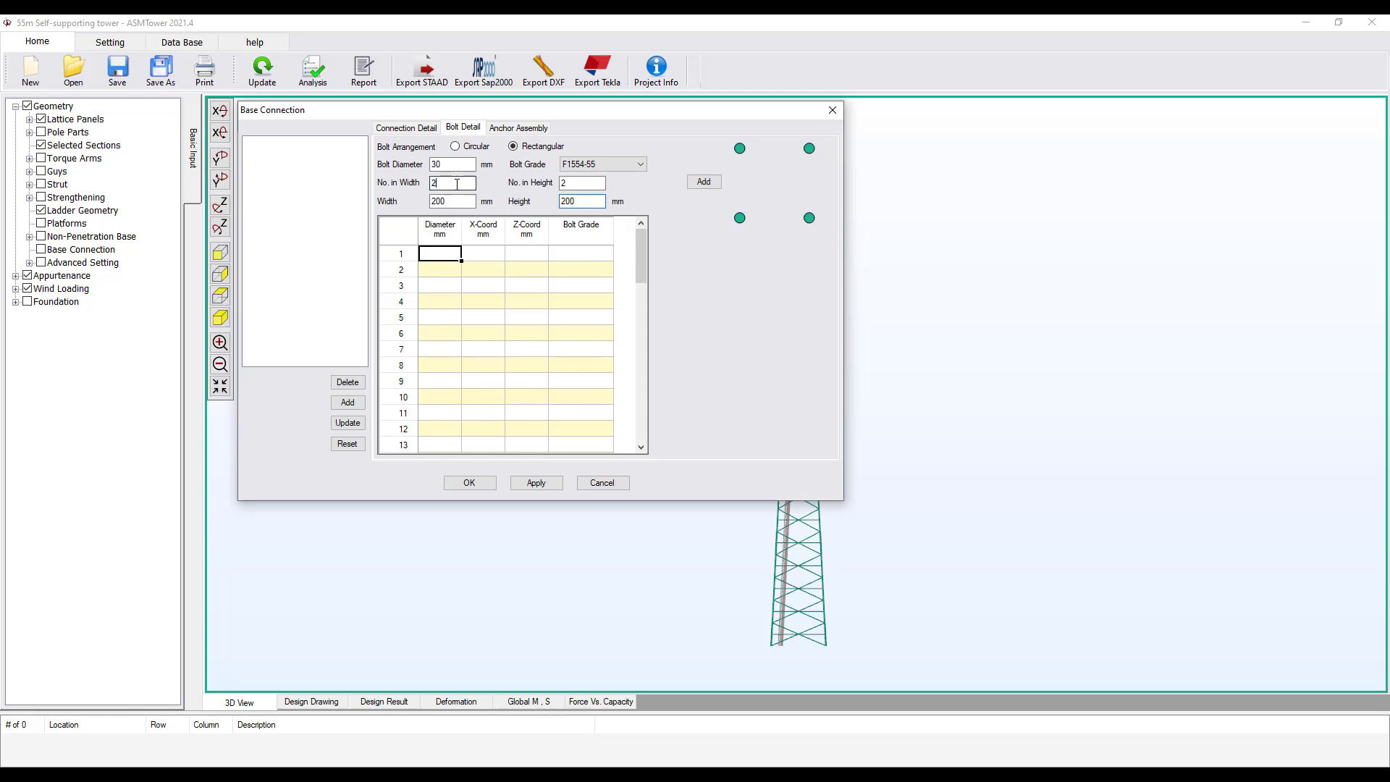
# Try 4 bolts in width and 3 in height, and return both bolt counts to 2.
pyautogui.click(457, 184)
pyautogui.press('BackSpace')
pyautogui.write('4')
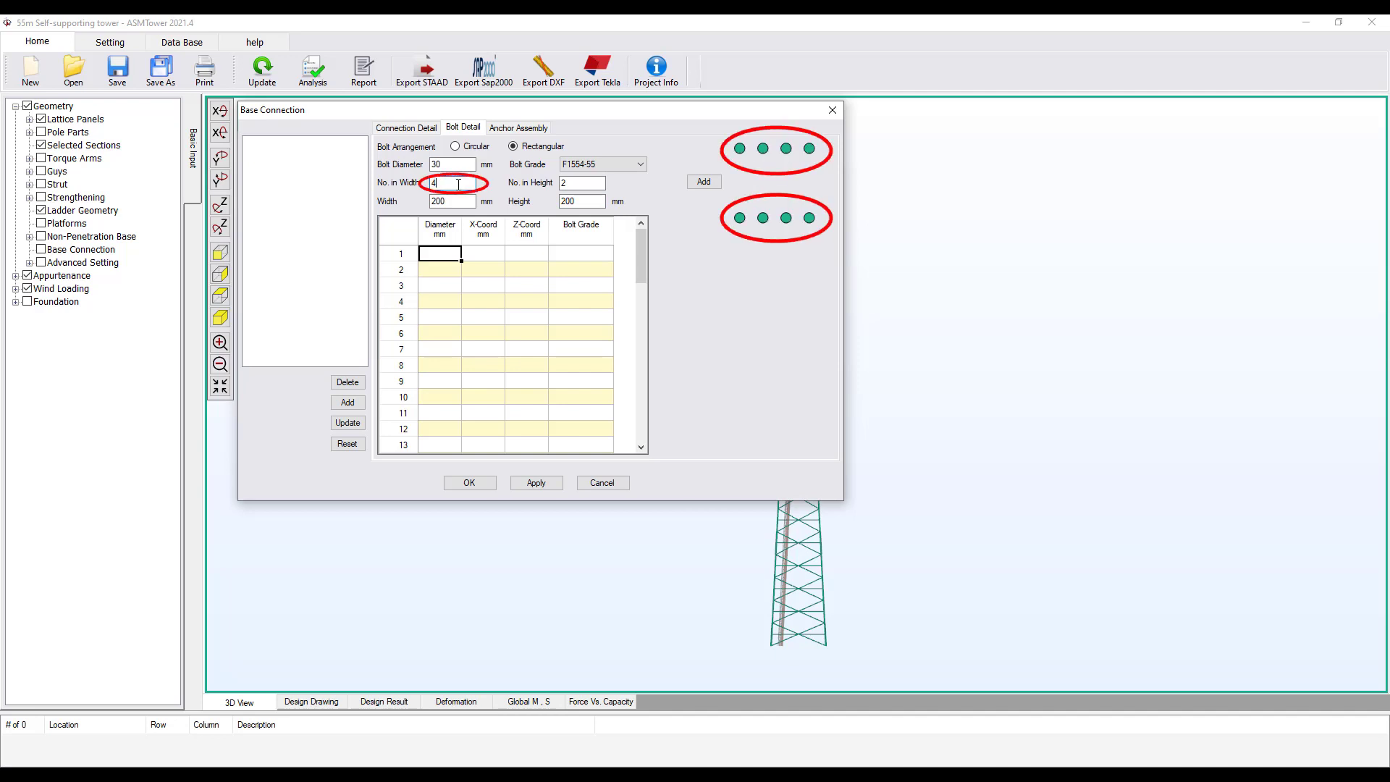
pyautogui.click(593, 184)
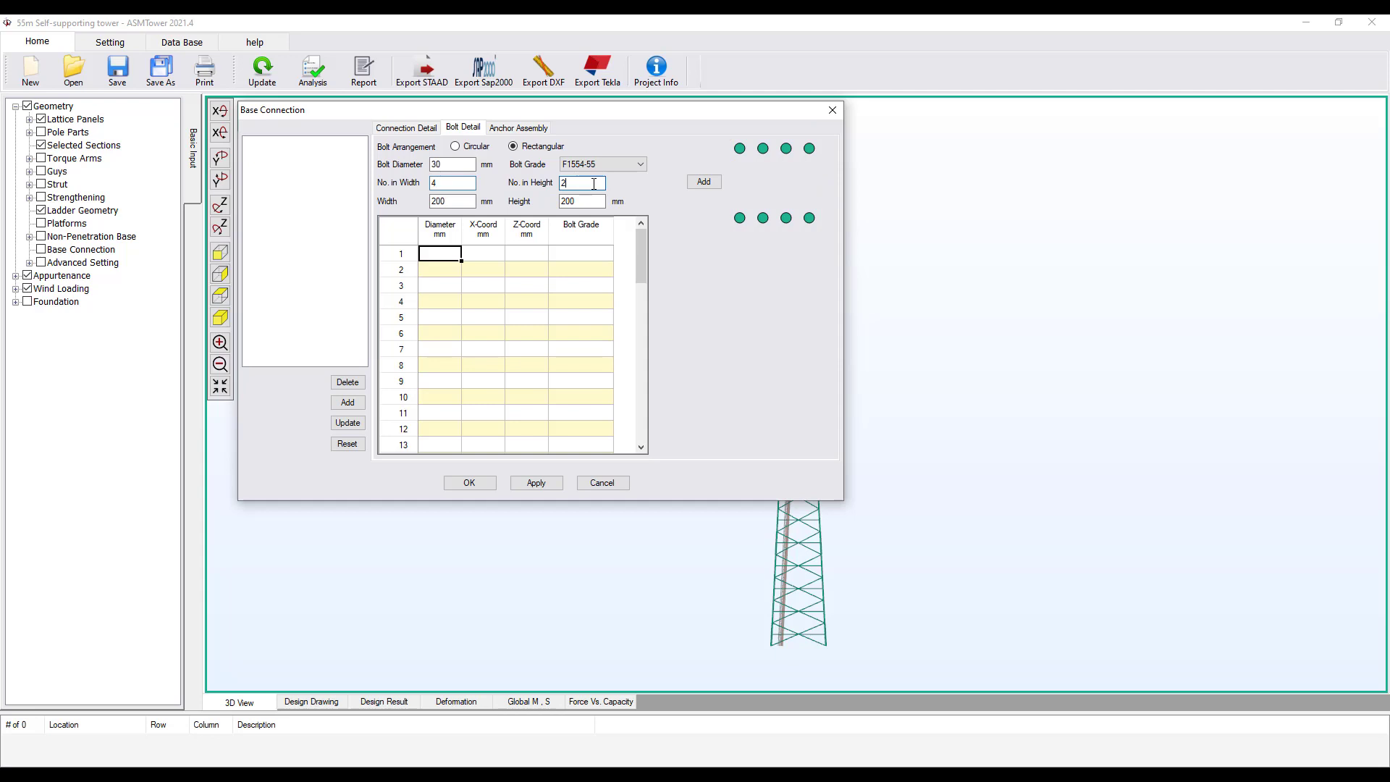
pyautogui.press('BackSpace')
pyautogui.write('3')
pyautogui.press('BackSpace')
pyautogui.write('2')
pyautogui.click(462, 187)
pyautogui.press('BackSpace')
pyautogui.write('2')
# Add the bolt pattern to the bolt table and size the rectangular base plate 300 mm wide by 300 mm high.
pyautogui.click(699, 185)
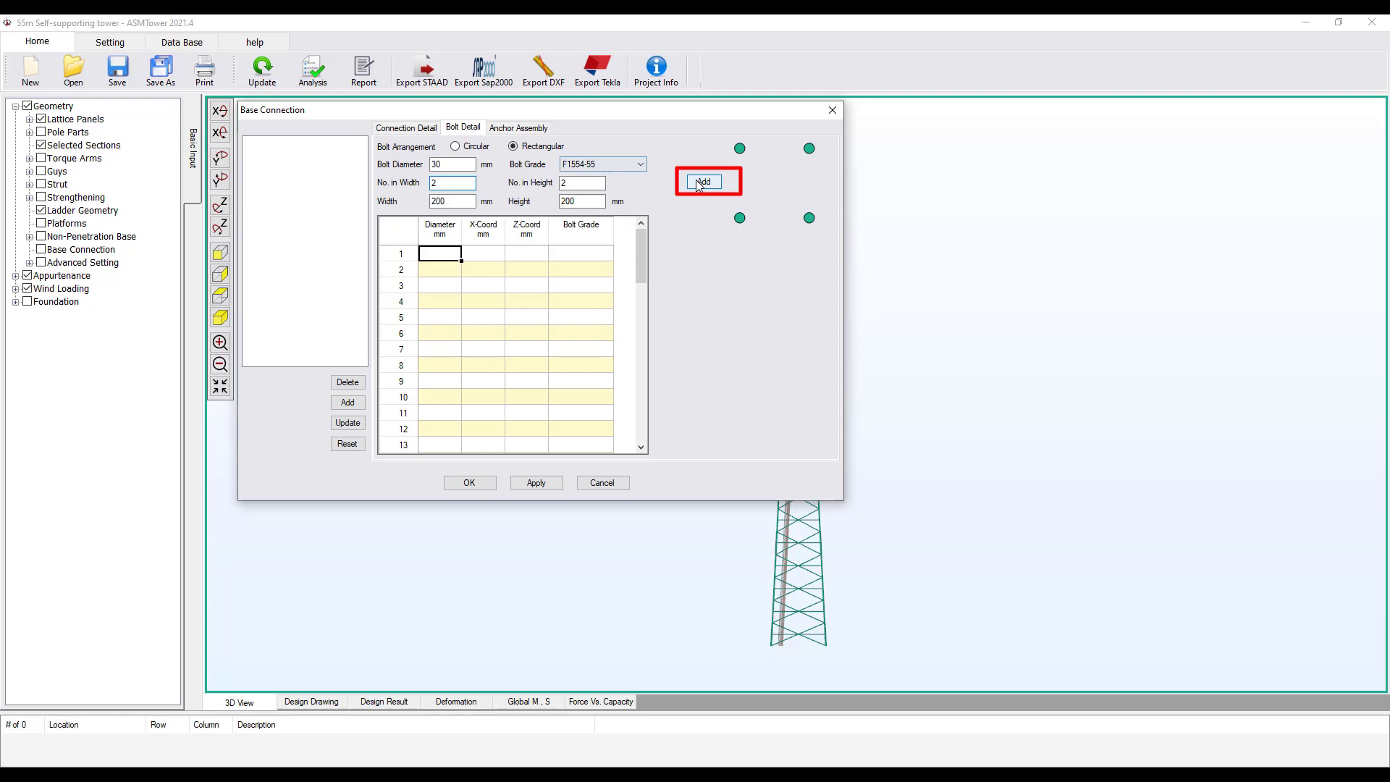
pyautogui.click(699, 184)
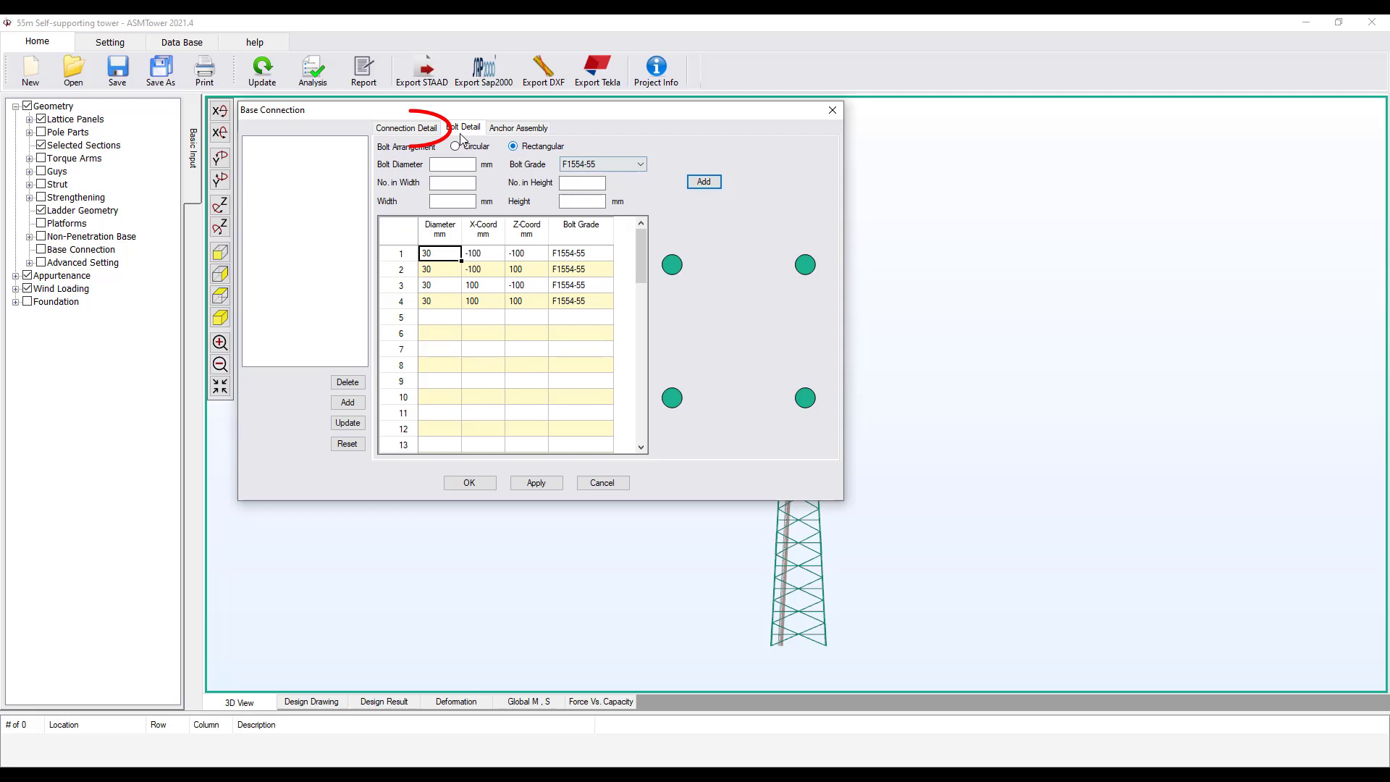
pyautogui.click(424, 129)
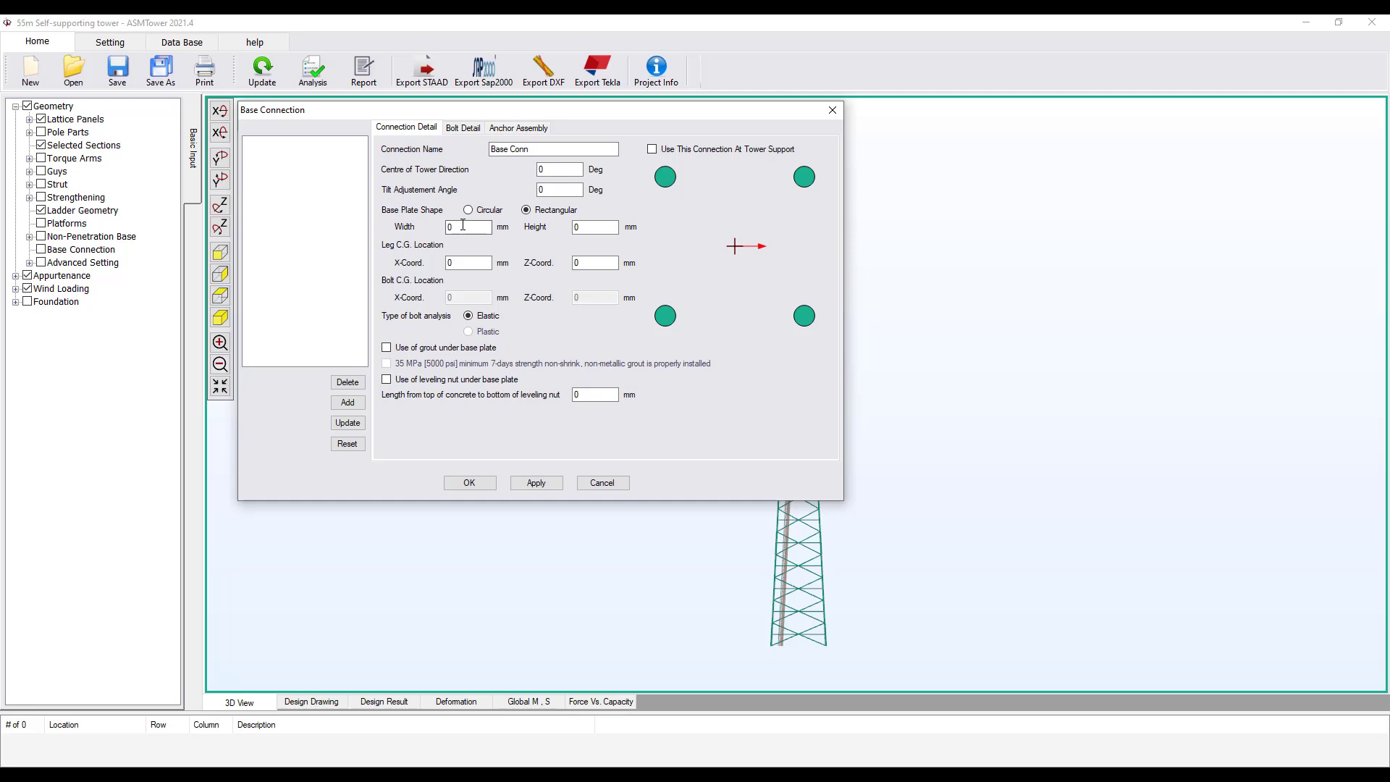
pyautogui.doubleClick(463, 225)
pyautogui.press('BackSpace')
pyautogui.write('300')
pyautogui.doubleClick(586, 227)
pyautogui.press('BackSpace')
pyautogui.write('300')
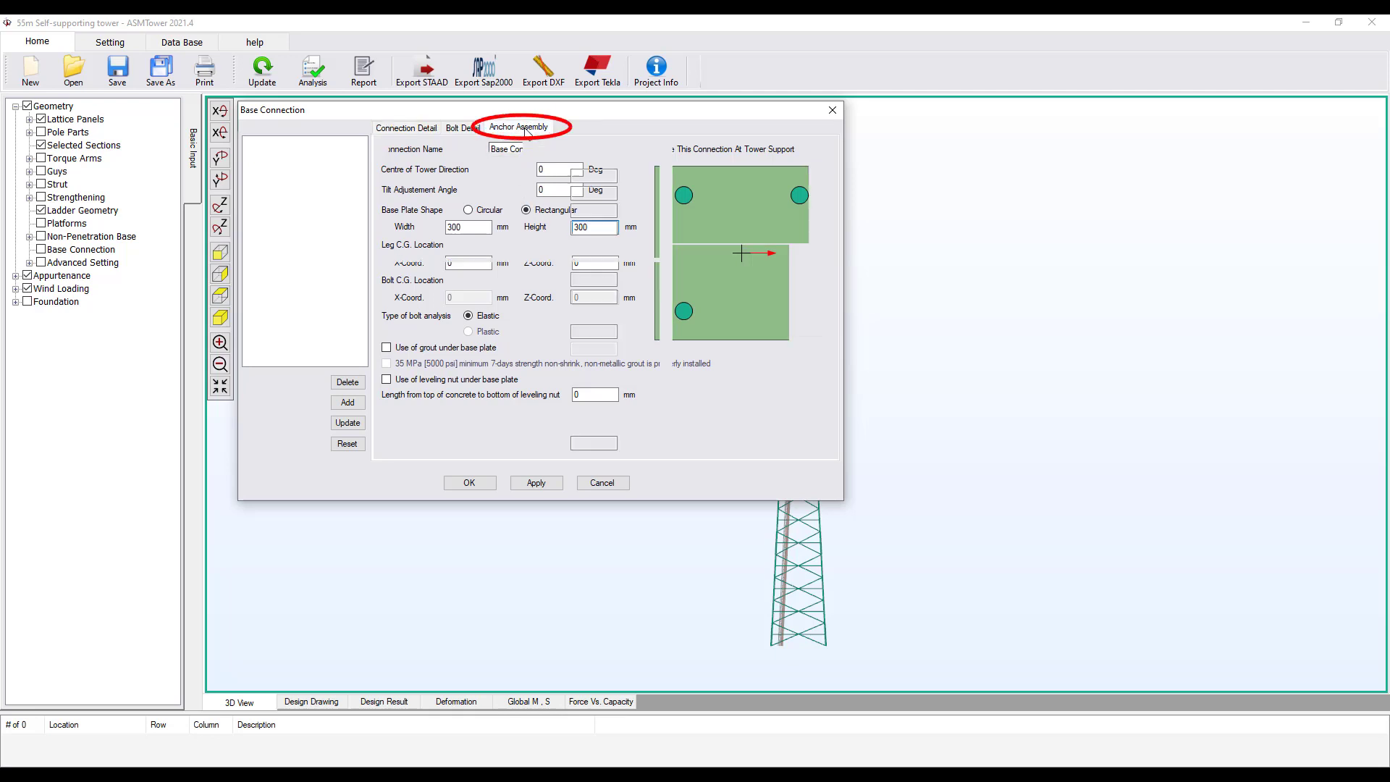
# Set the total anchor length to 1300 mm, length above concrete to 200 mm, and spacing between anchor and reinforcement to 200 mm.
pyautogui.click(519, 128)
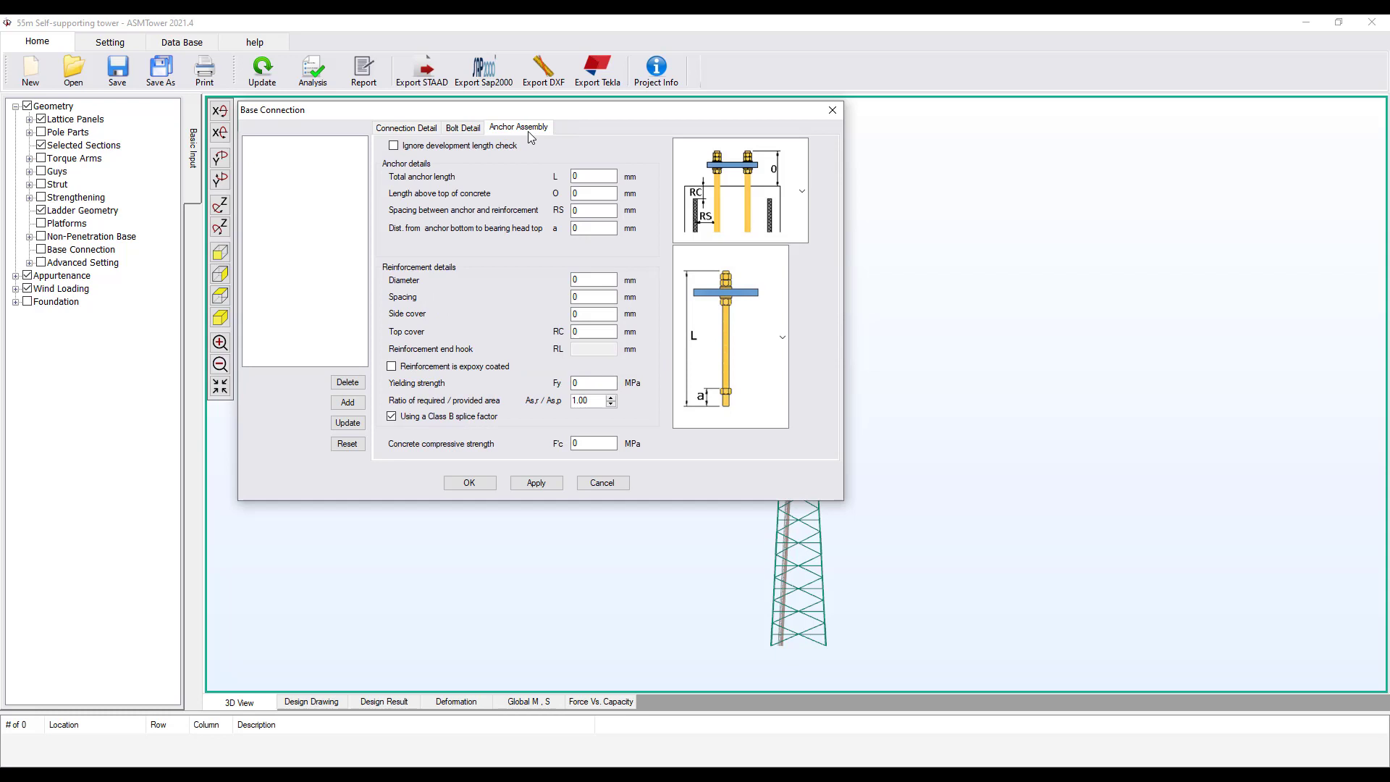
pyautogui.doubleClick(594, 175)
pyautogui.press('BackSpace')
pyautogui.write('1300')
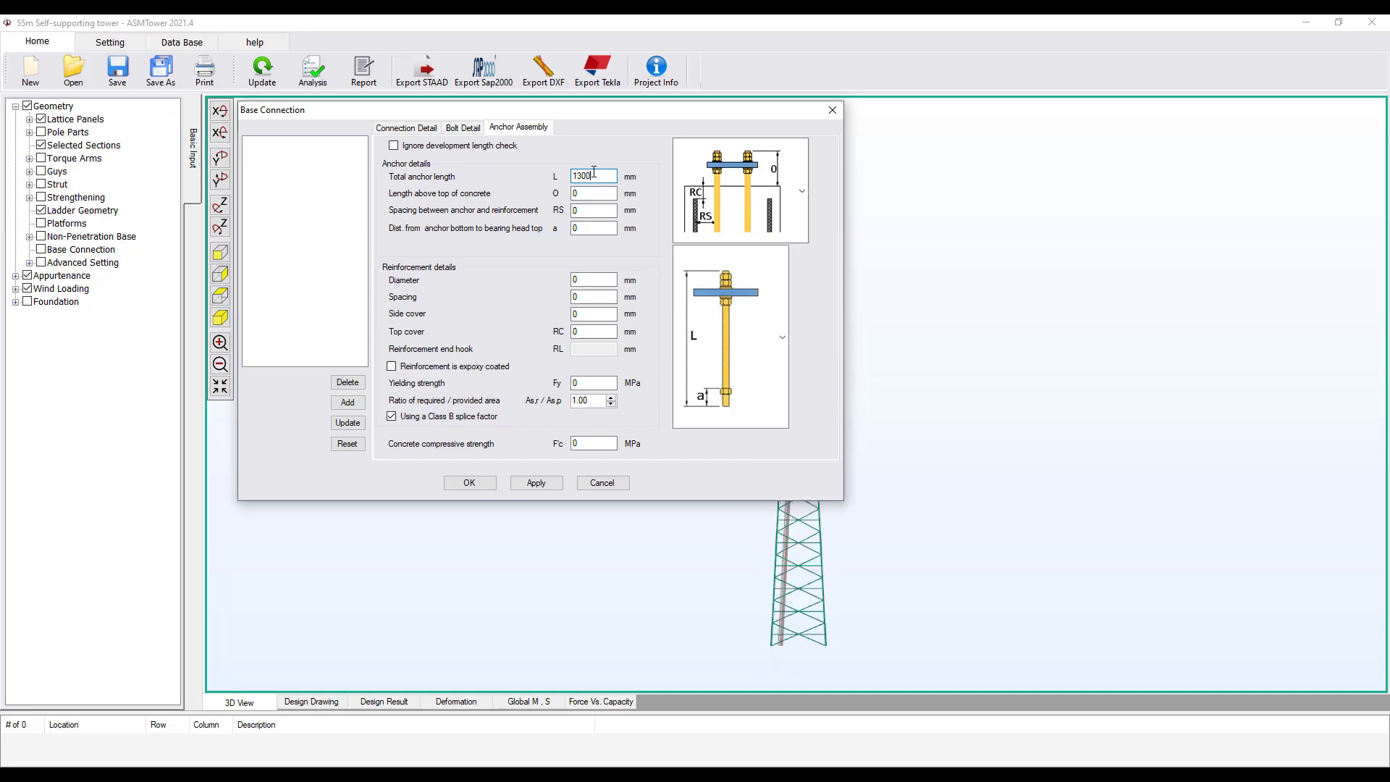
pyautogui.press('Tab')
pyautogui.write('200')
pyautogui.write('200')
pyautogui.press('Tab')
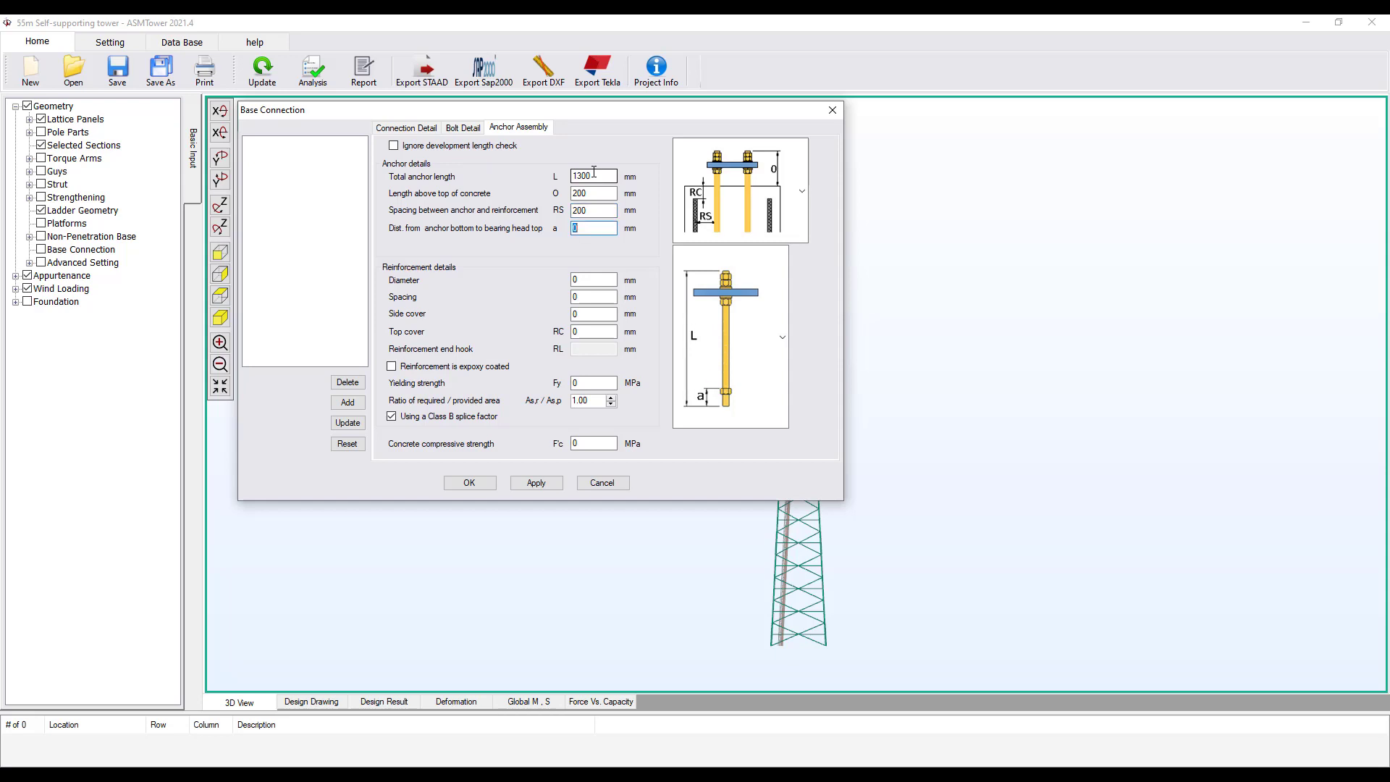
# Review the anchor types, keep the straight rod with a bottom nut, and set the anchor bottom to bearing head top distance to 70 mm.
pyautogui.click(782, 343)
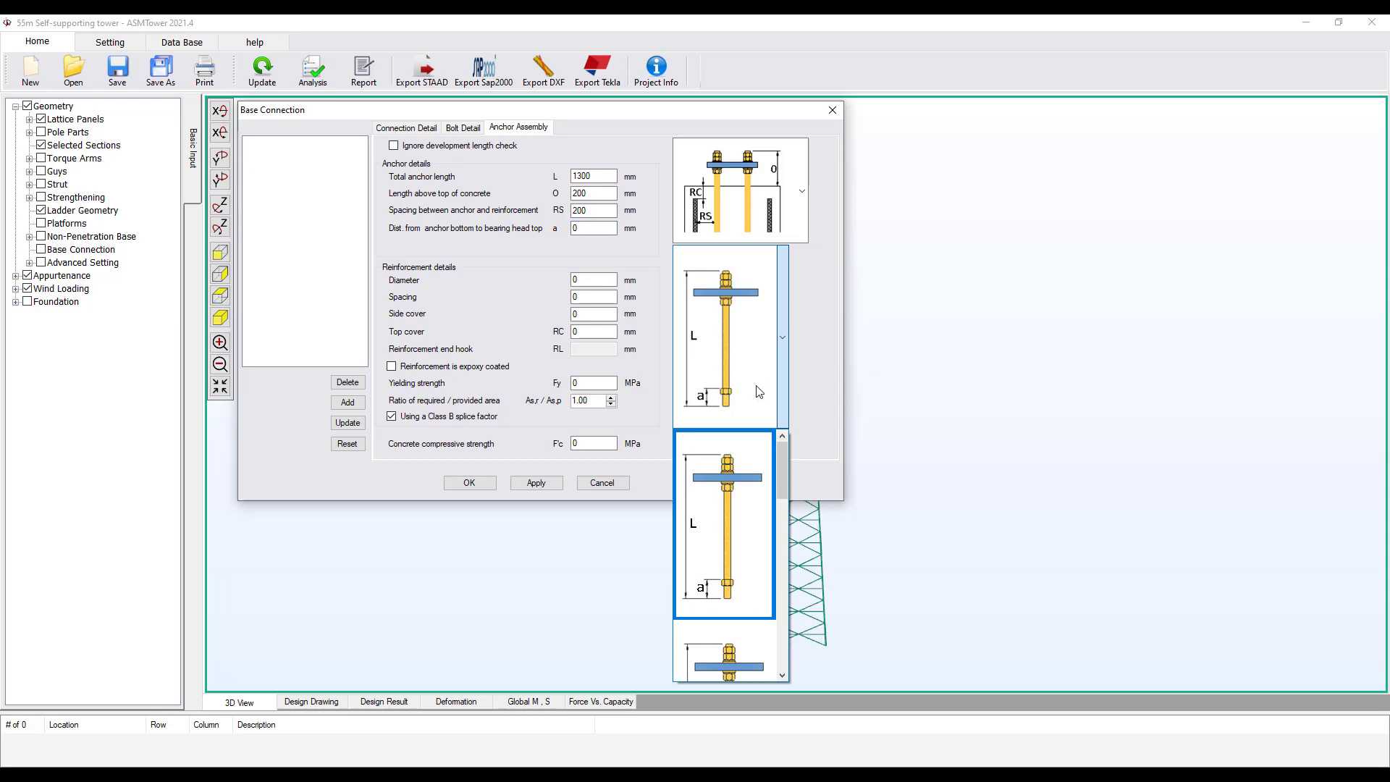
pyautogui.scroll(-1, 750, 487)
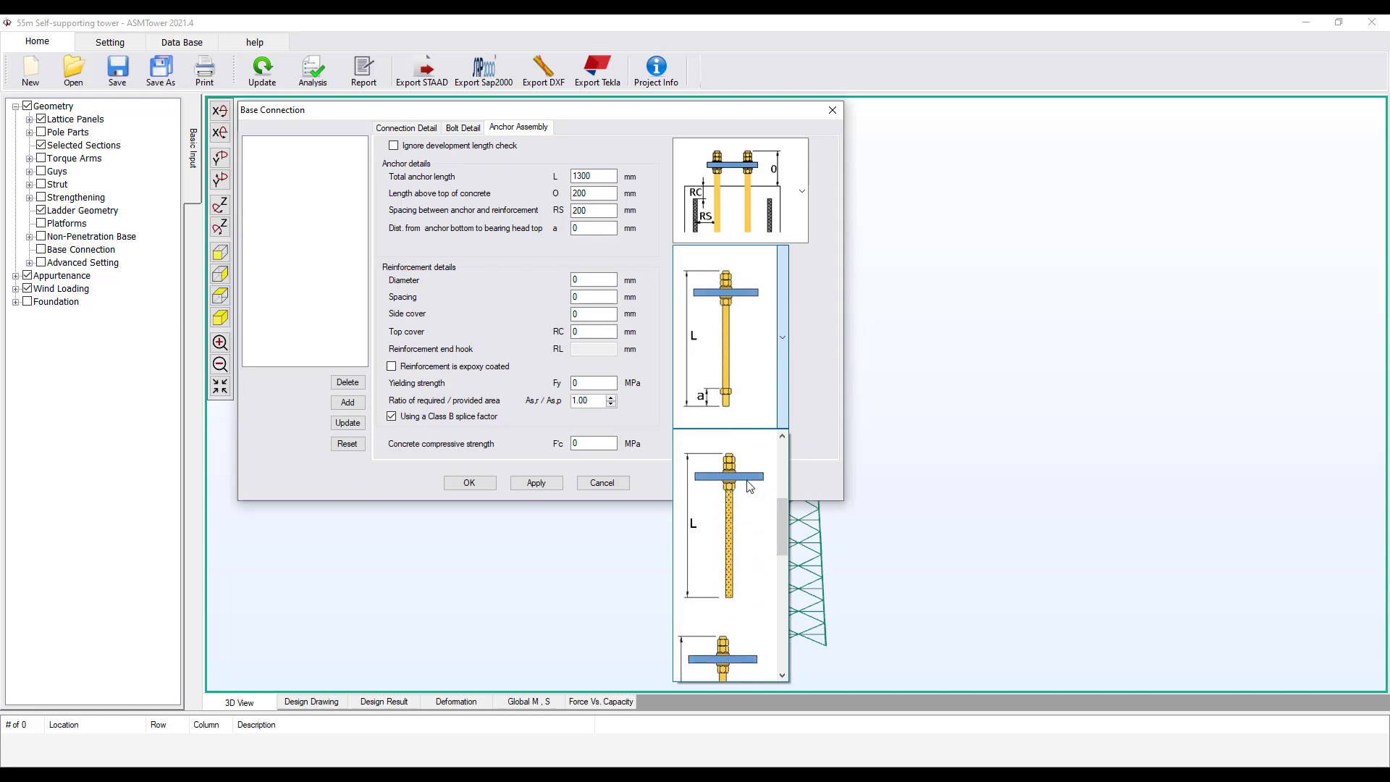
pyautogui.scroll(-2, 750, 486)
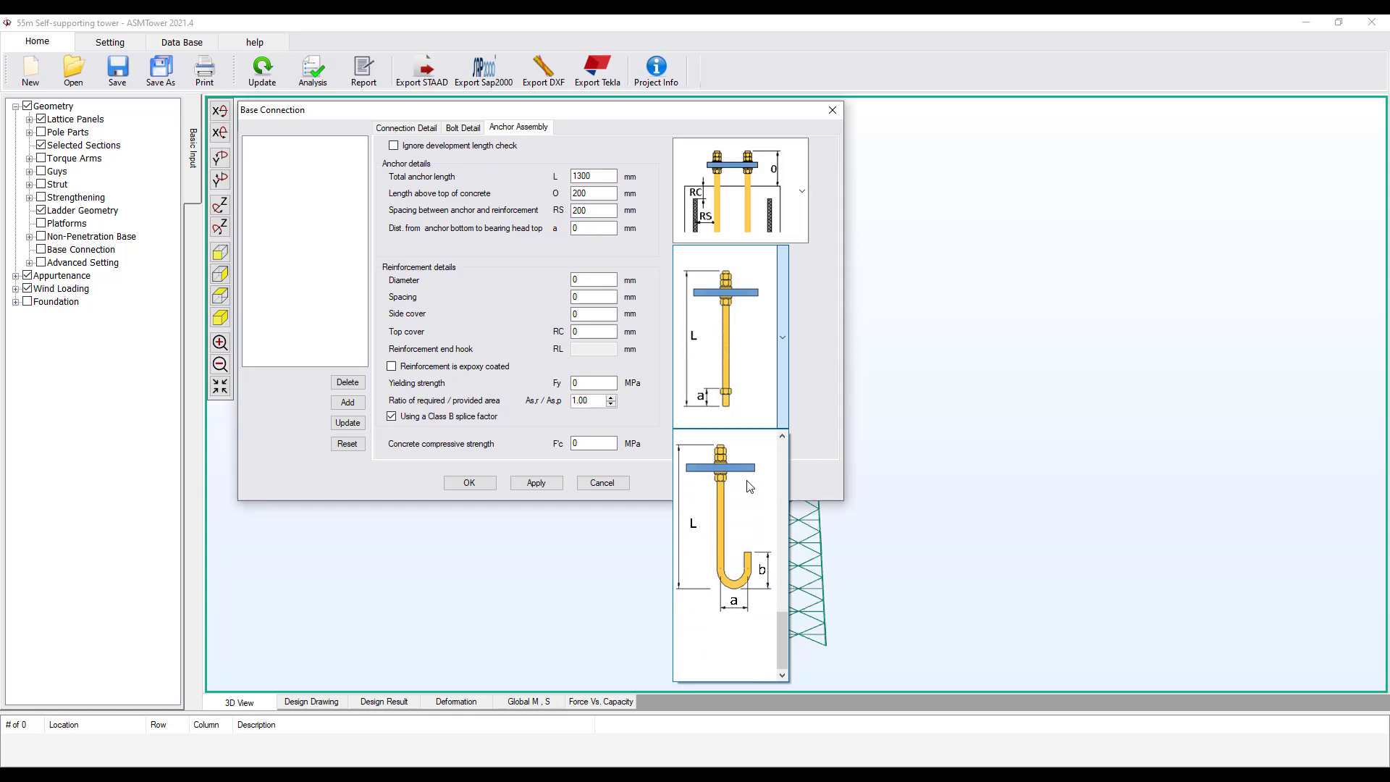
pyautogui.click(741, 402)
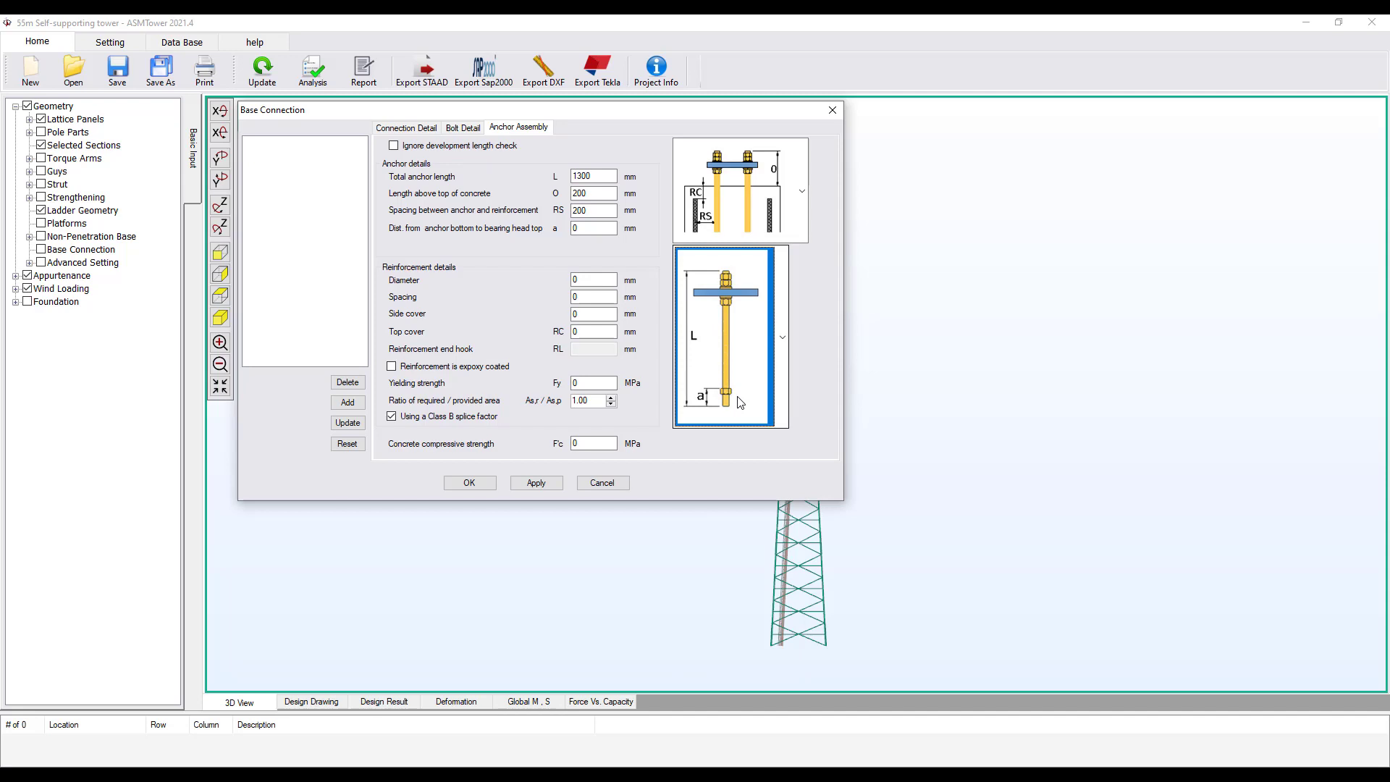
pyautogui.click(601, 226)
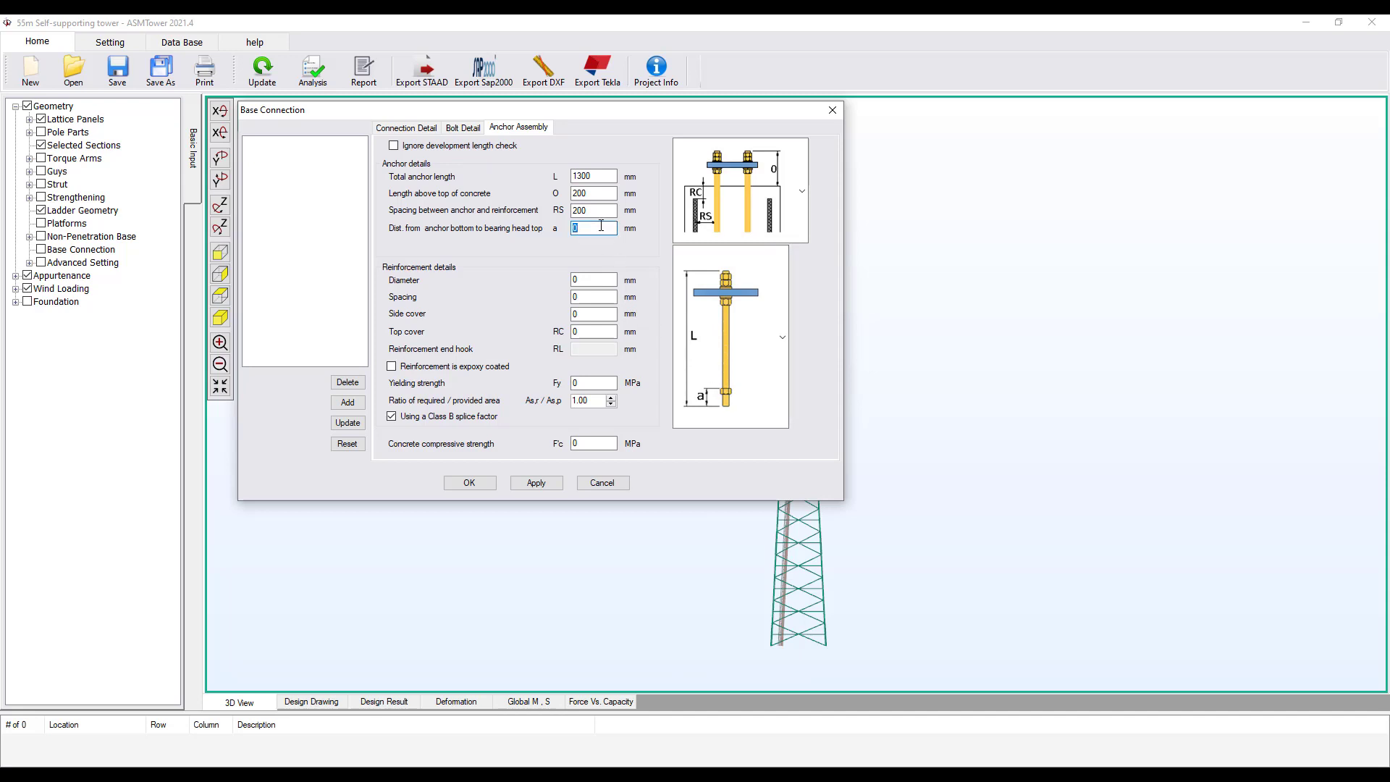
pyautogui.write('70')
# Set the reinforcement diameter to 20 mm, spacing to 150 mm, side cover to 50 mm and top cover to 25 mm.
pyautogui.press('BackSpace')
pyautogui.write('20')
pyautogui.press('Tab')
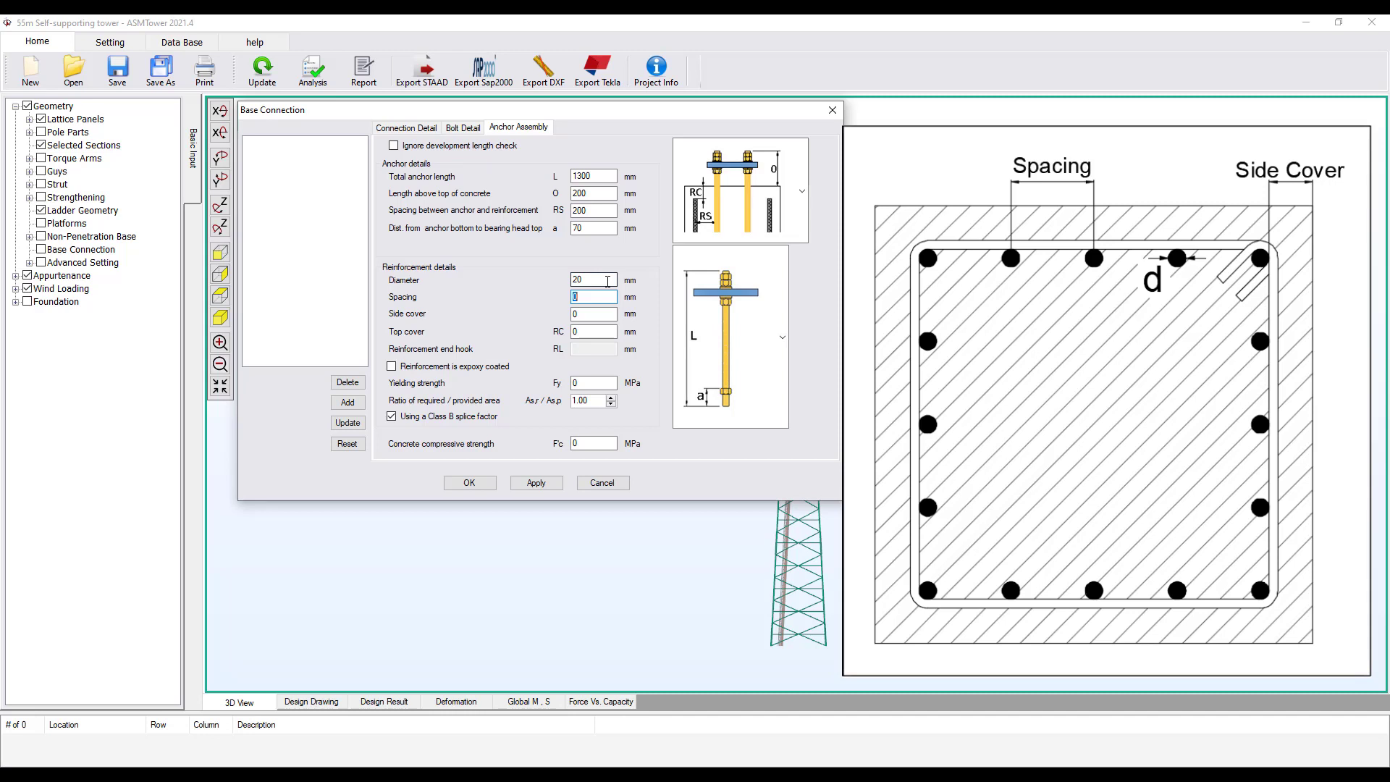
pyautogui.write('150')
pyautogui.press('Tab')
pyautogui.write('50')
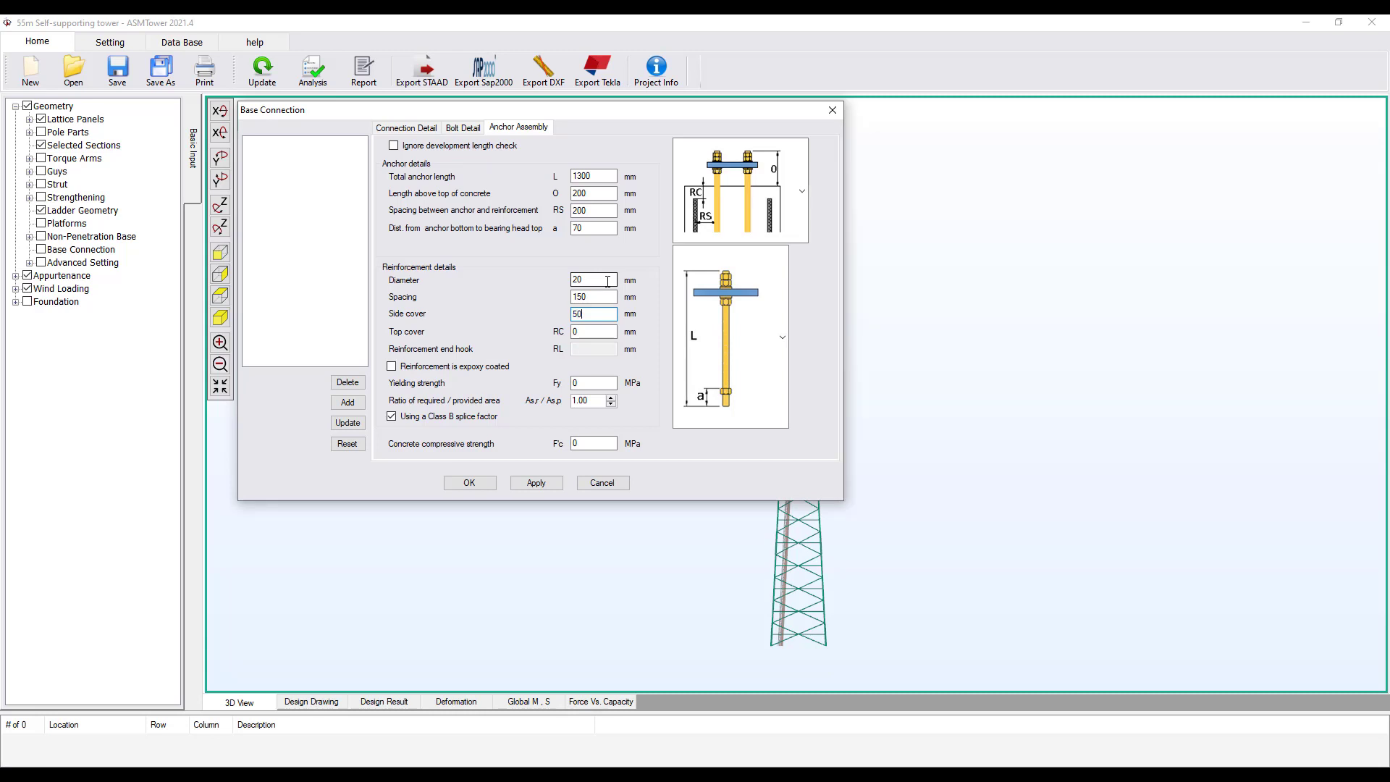
pyautogui.press('Tab')
pyautogui.write('25')
# Set the reinforcement yielding strength Fy to 420 MPa.
pyautogui.click(596, 379)
pyautogui.press('BackSpace')
pyautogui.write('420')
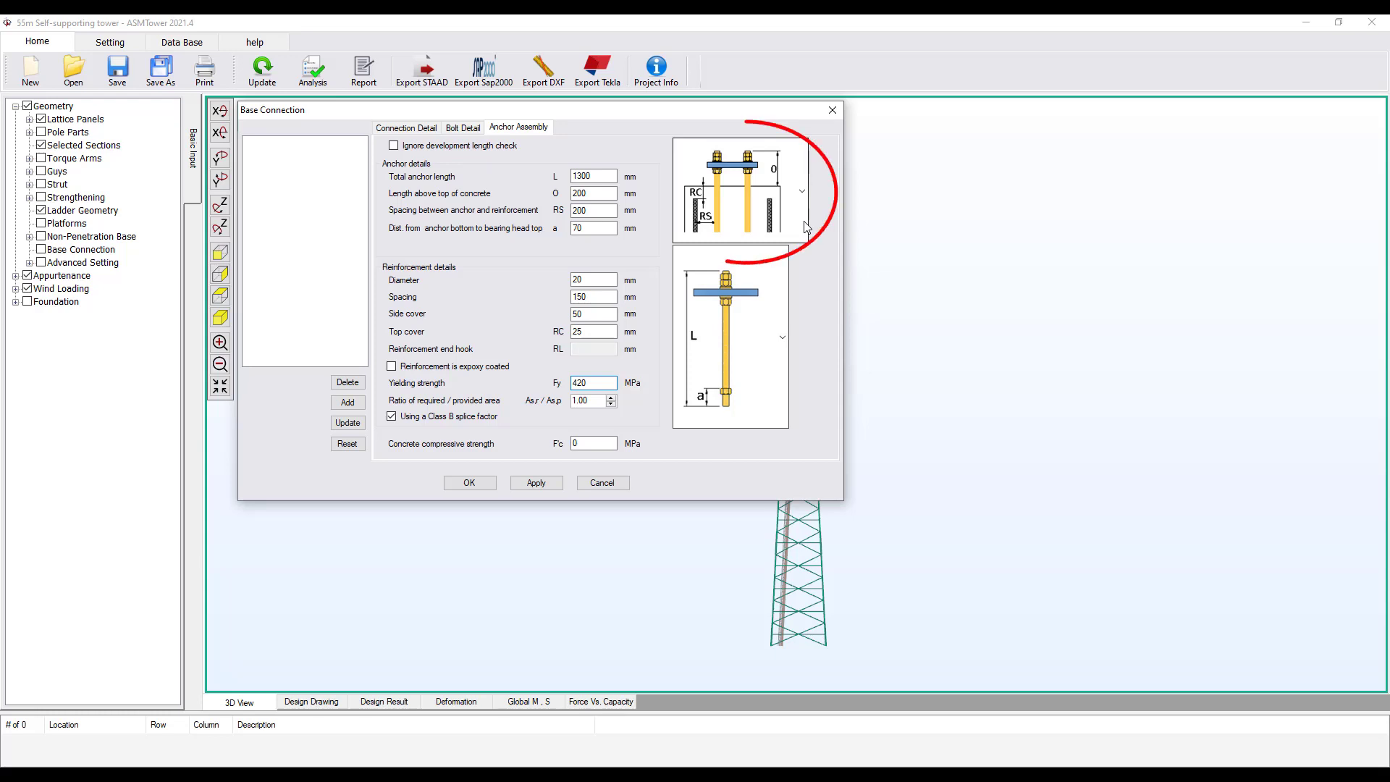
# Try the reinforcement layout with end hooks and return to the straight-bar layout.
pyautogui.click(803, 221)
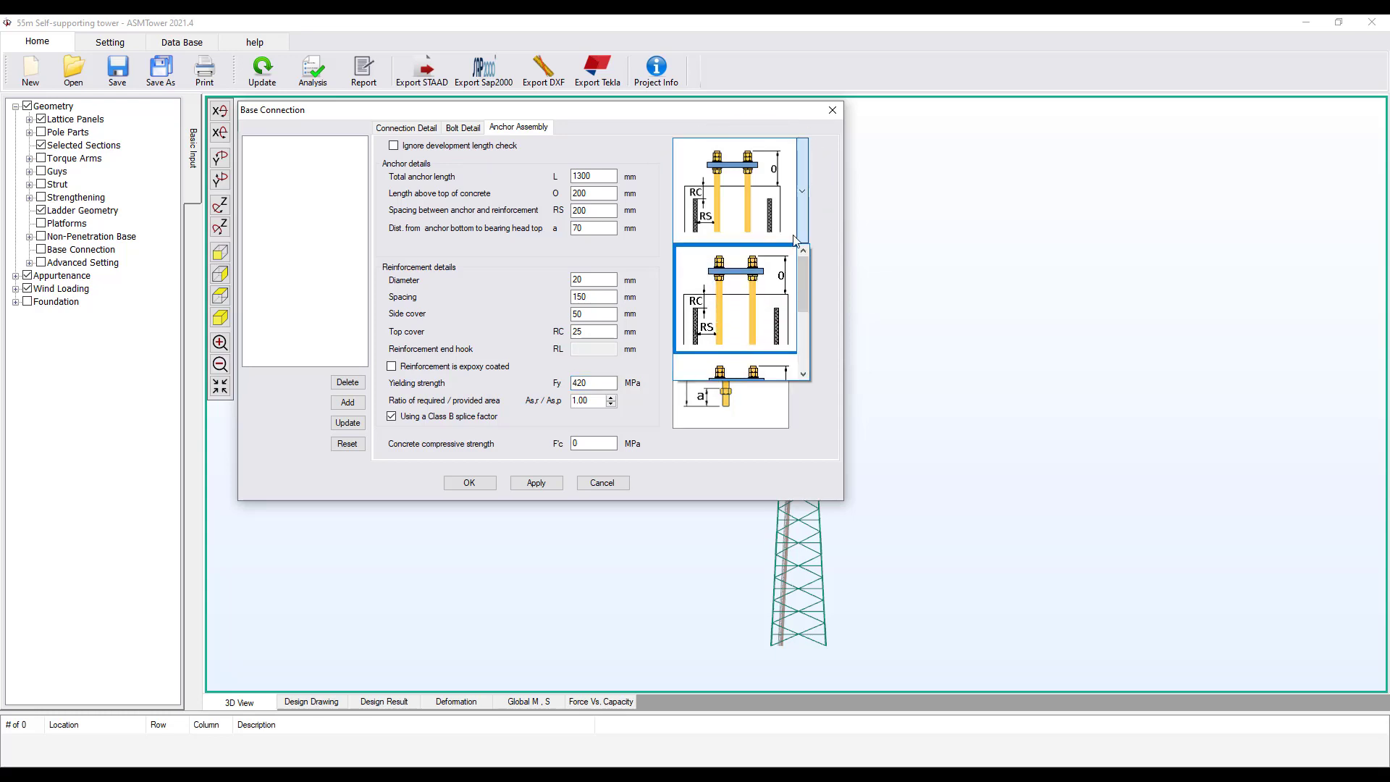
pyautogui.click(762, 308)
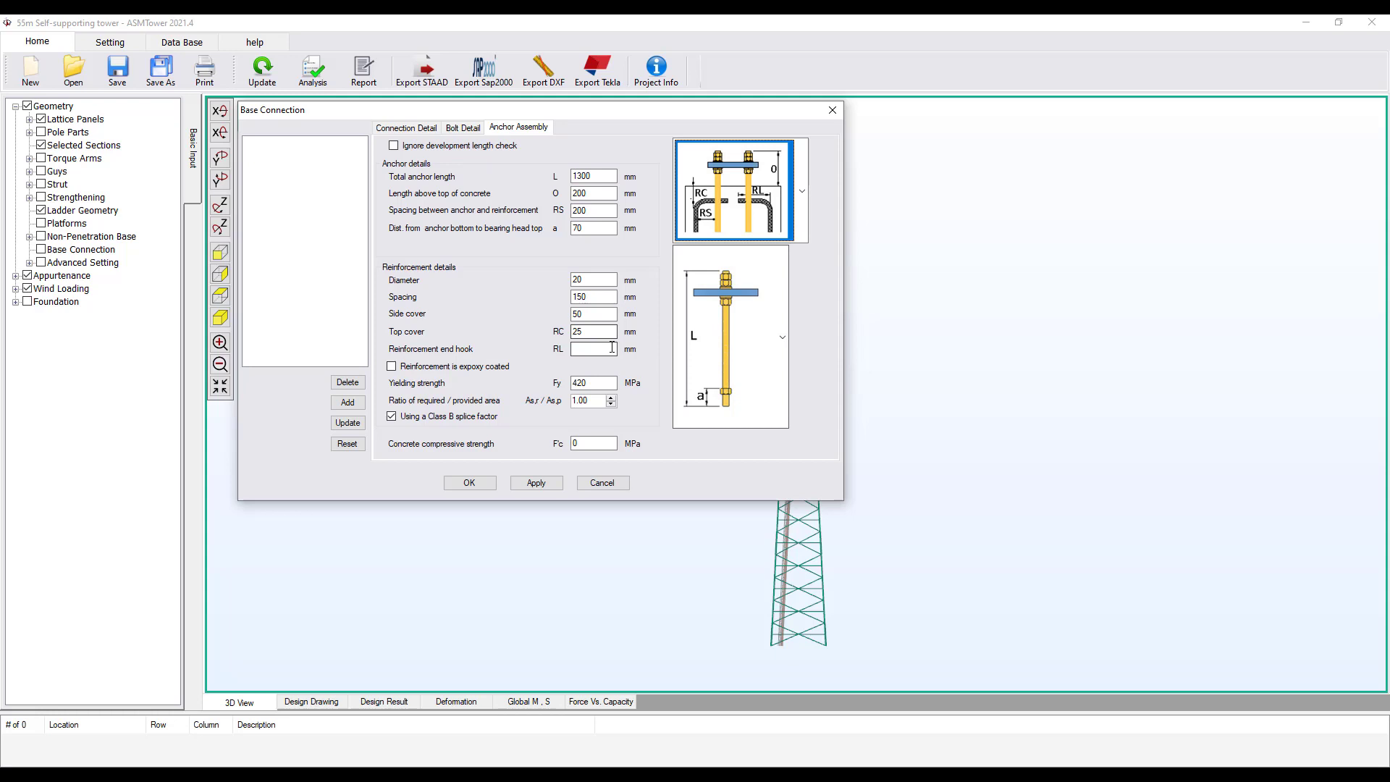
pyautogui.click(749, 225)
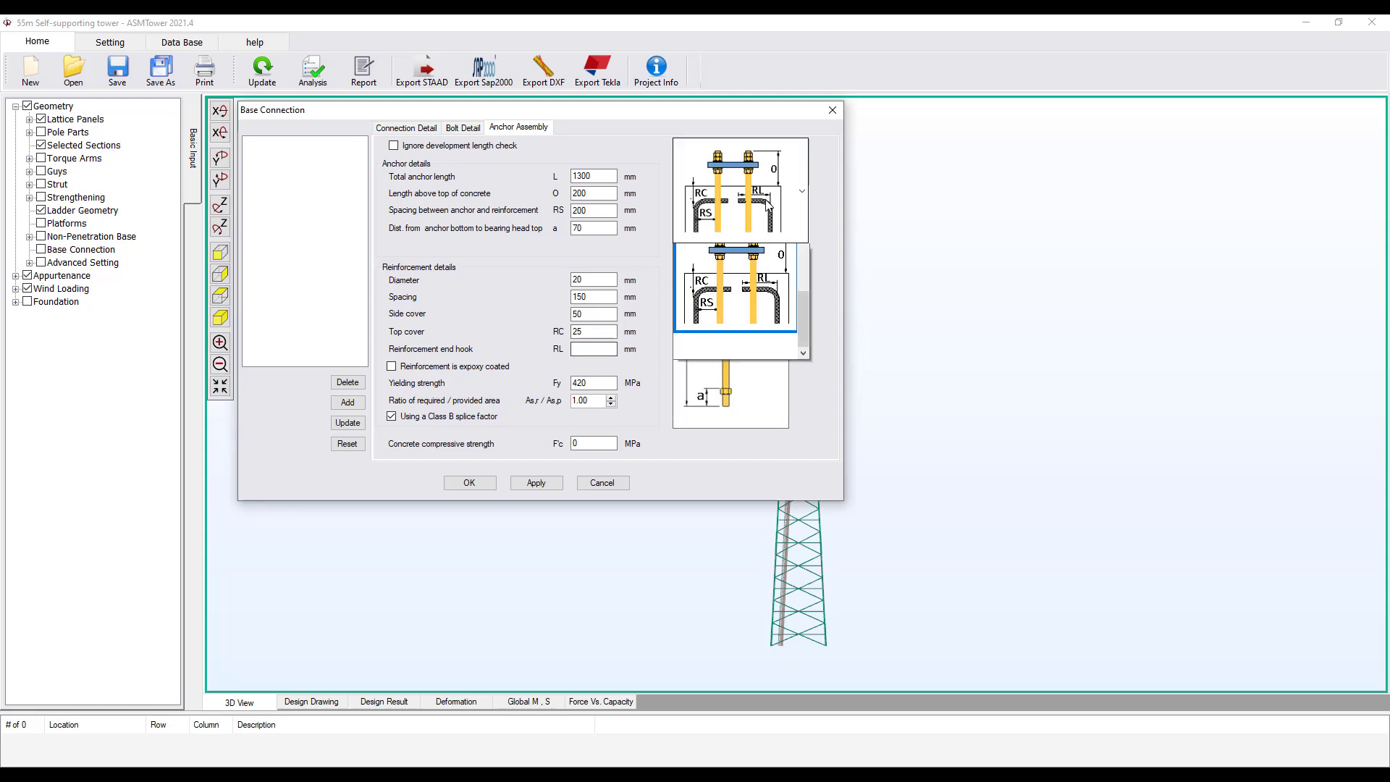
pyautogui.scroll(1, 753, 308)
pyautogui.click(753, 293)
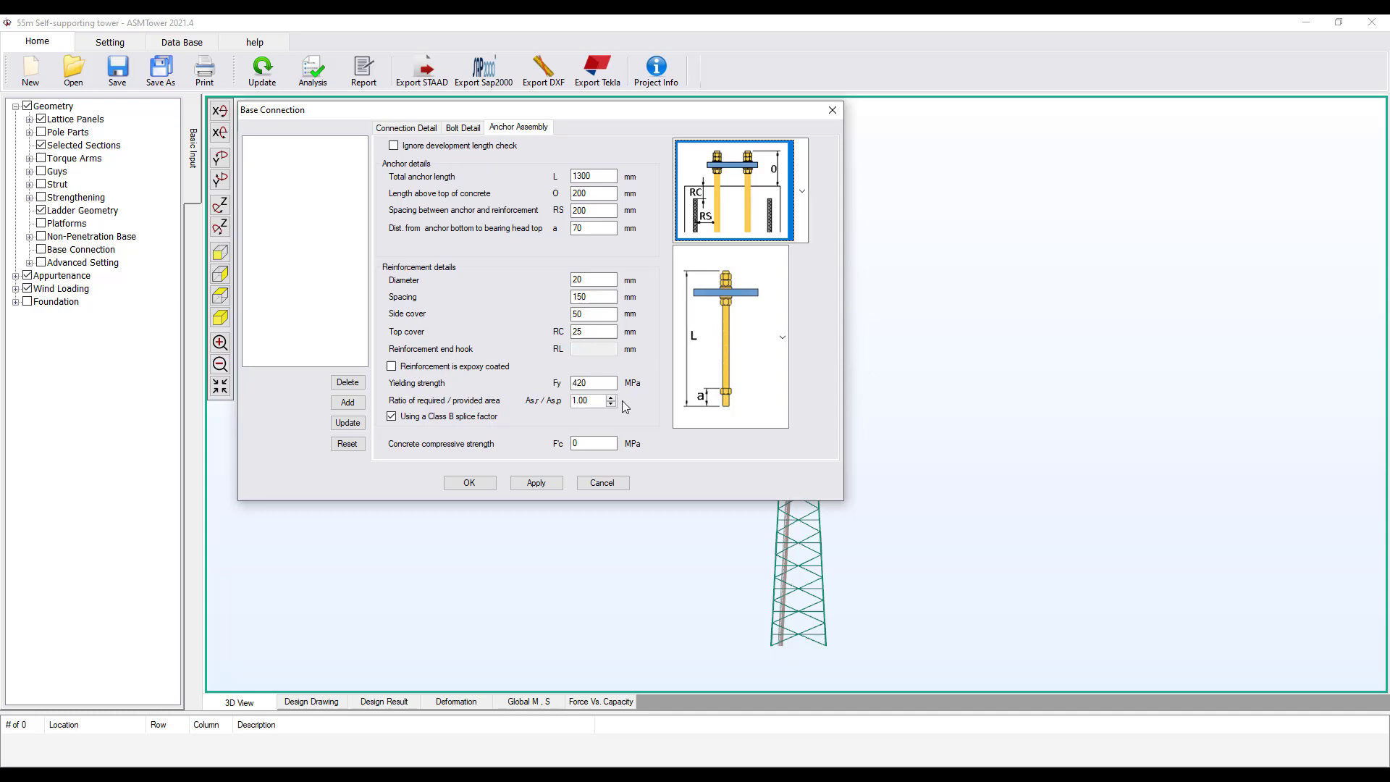
# Set the required-to-provided reinforcement area ratio to 0.8 and the concrete compressive strength to 21 MPa.
pyautogui.moveTo(598, 400); pyautogui.dragTo(565, 400)
pyautogui.write('0.8')
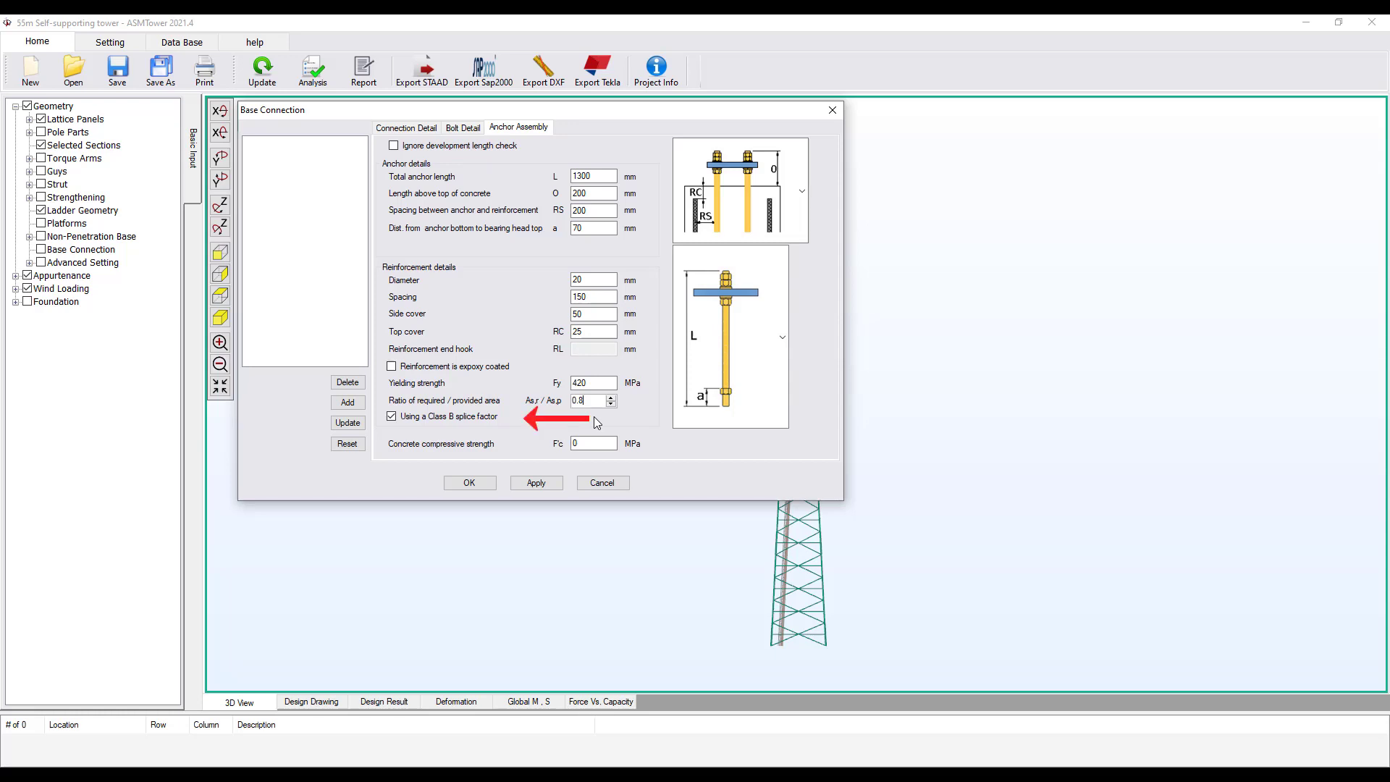
pyautogui.press('Tab')
pyautogui.click(594, 444)
pyautogui.press('BackSpace')
pyautogui.write('21')
# Enable using this connection at the tower support and the use of grout under the base plate.
pyautogui.click(420, 135)
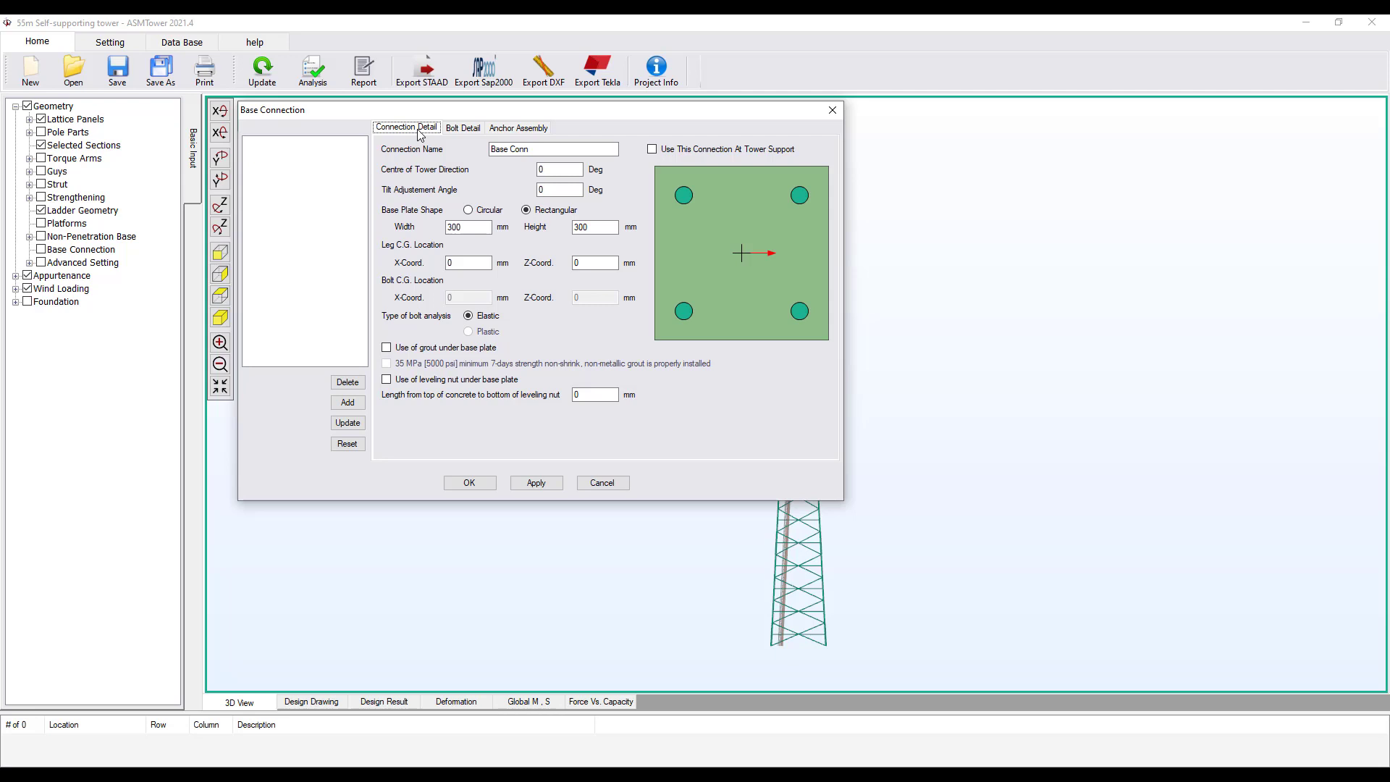
pyautogui.click(715, 151)
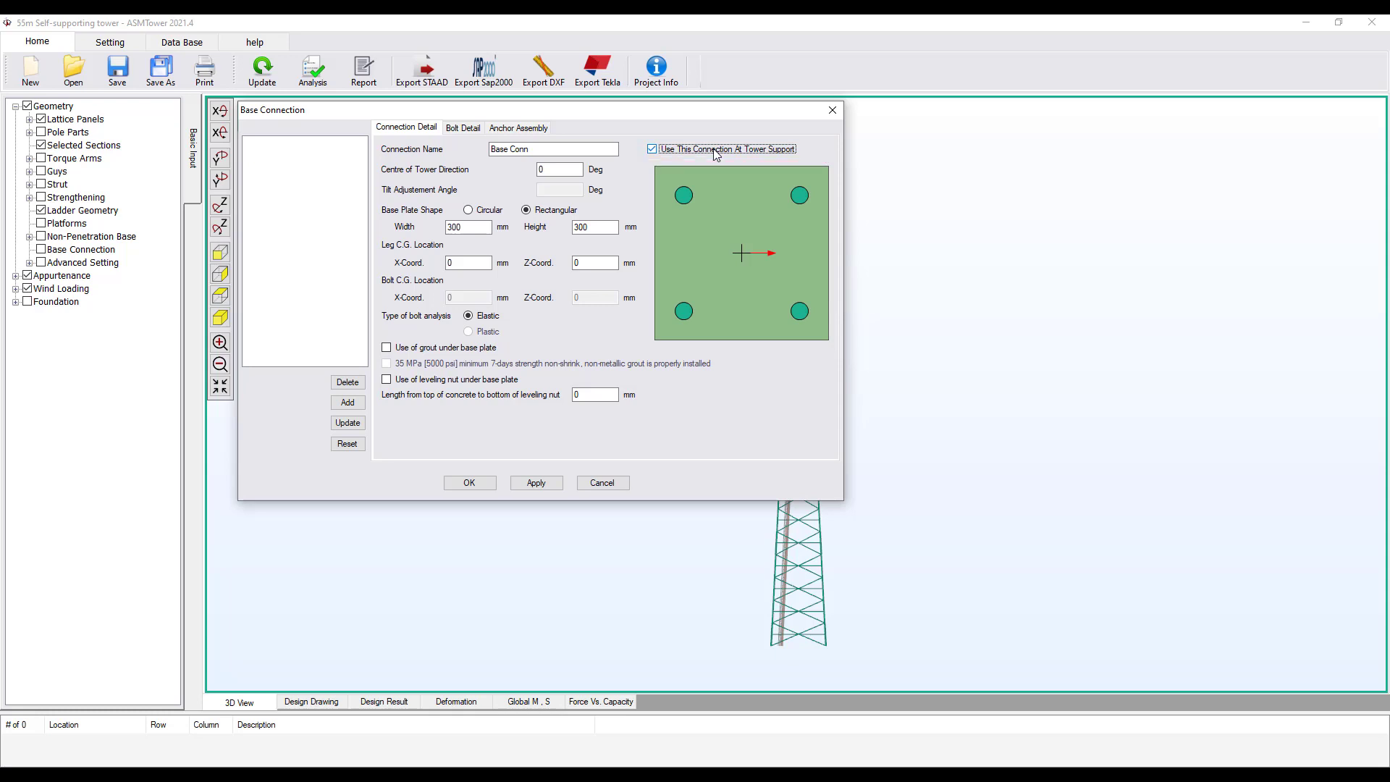
pyautogui.click(445, 349)
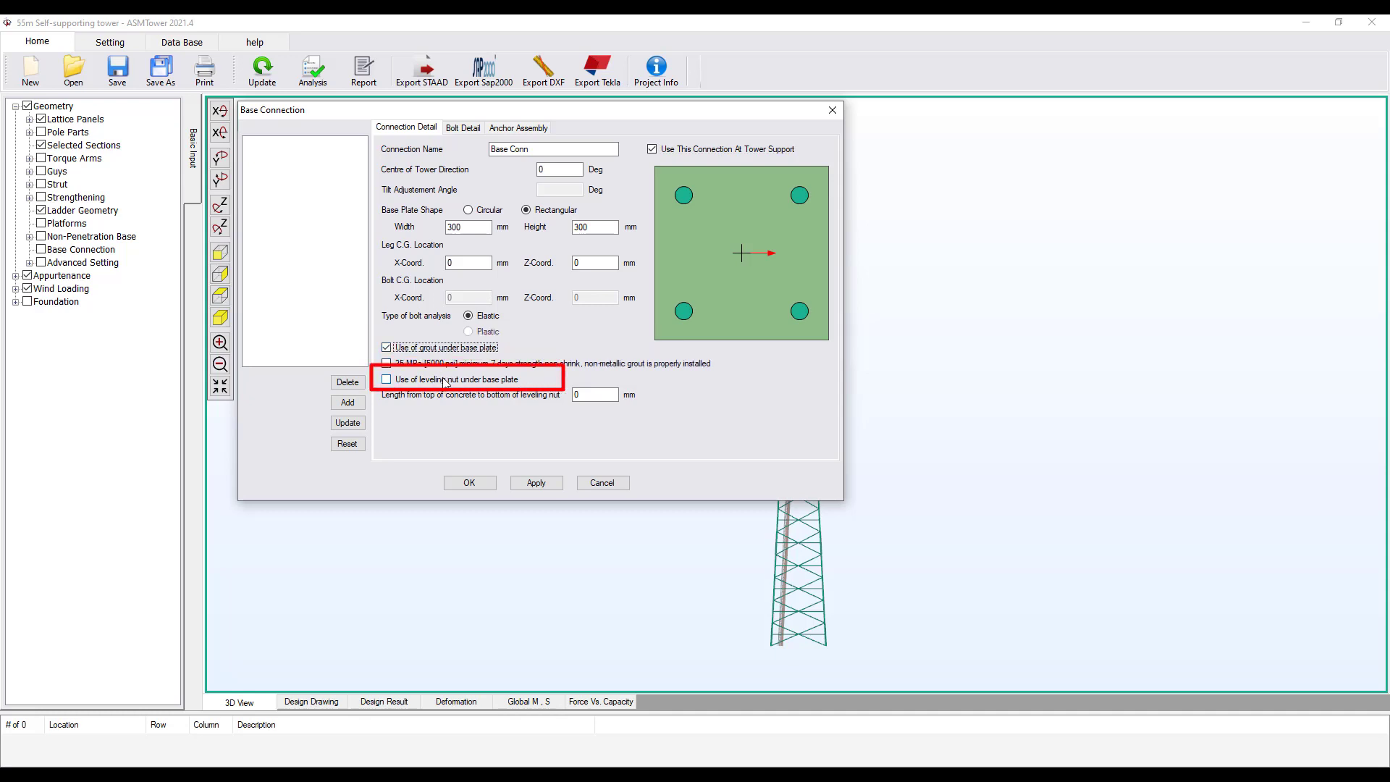
# Enable the leveling nut under the base plate and set the length from top of concrete to bottom of leveling nut to 50 mm.
pyautogui.click(445, 382)
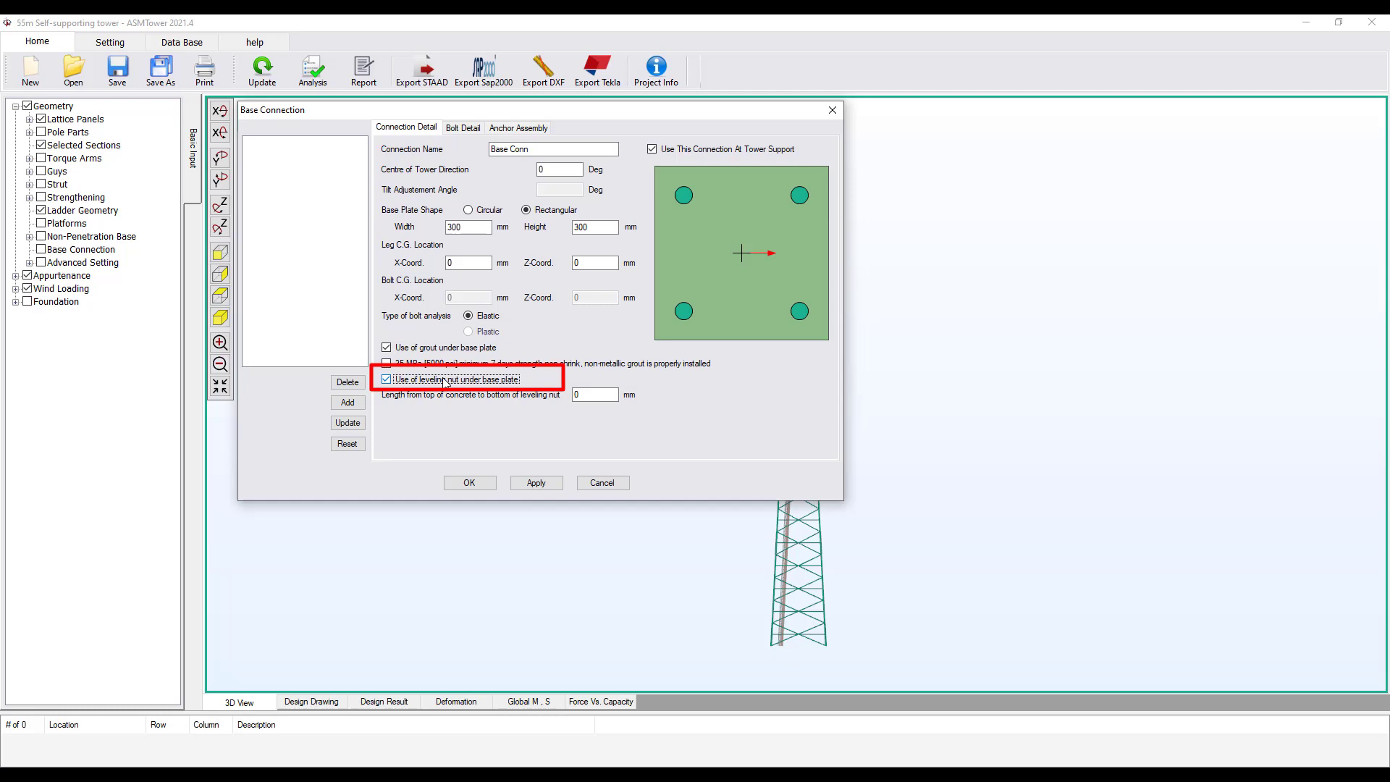
pyautogui.click(586, 394)
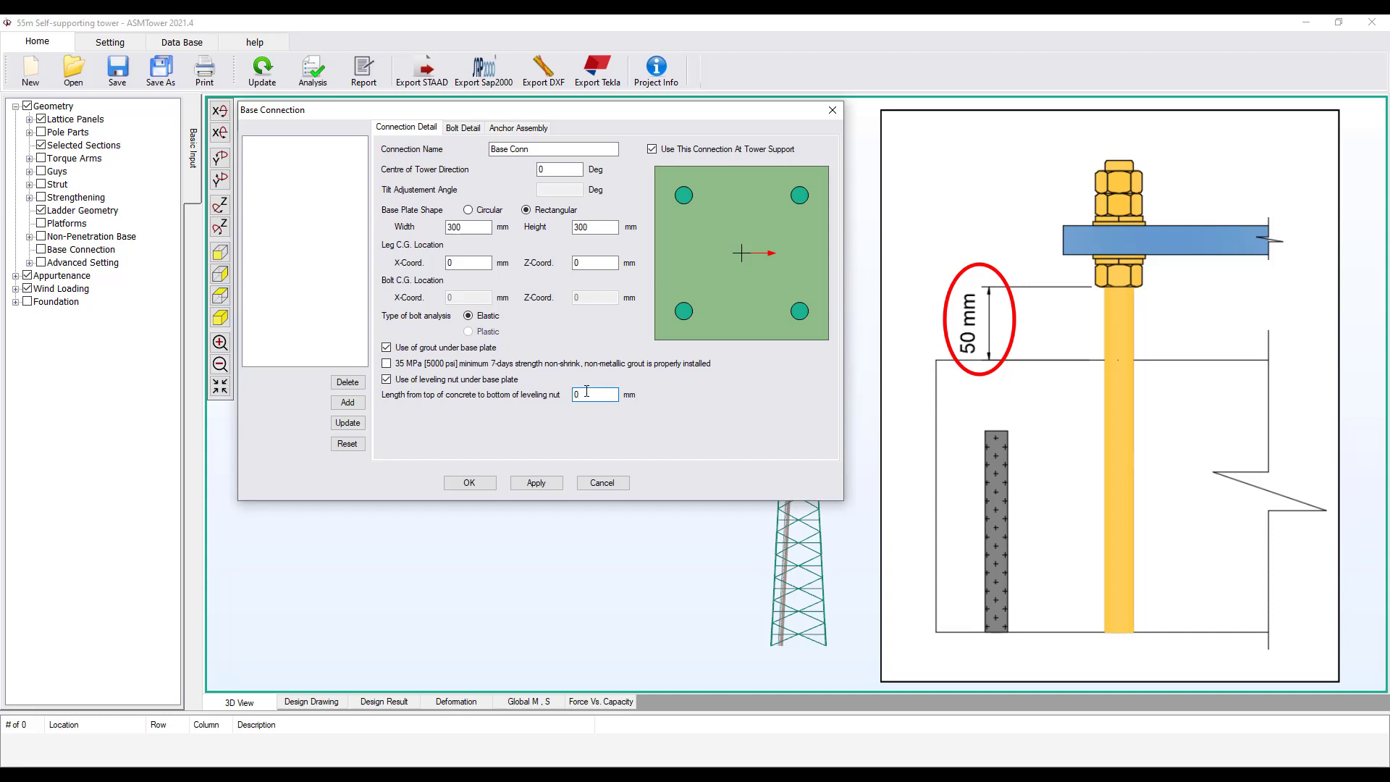
pyautogui.write('50')
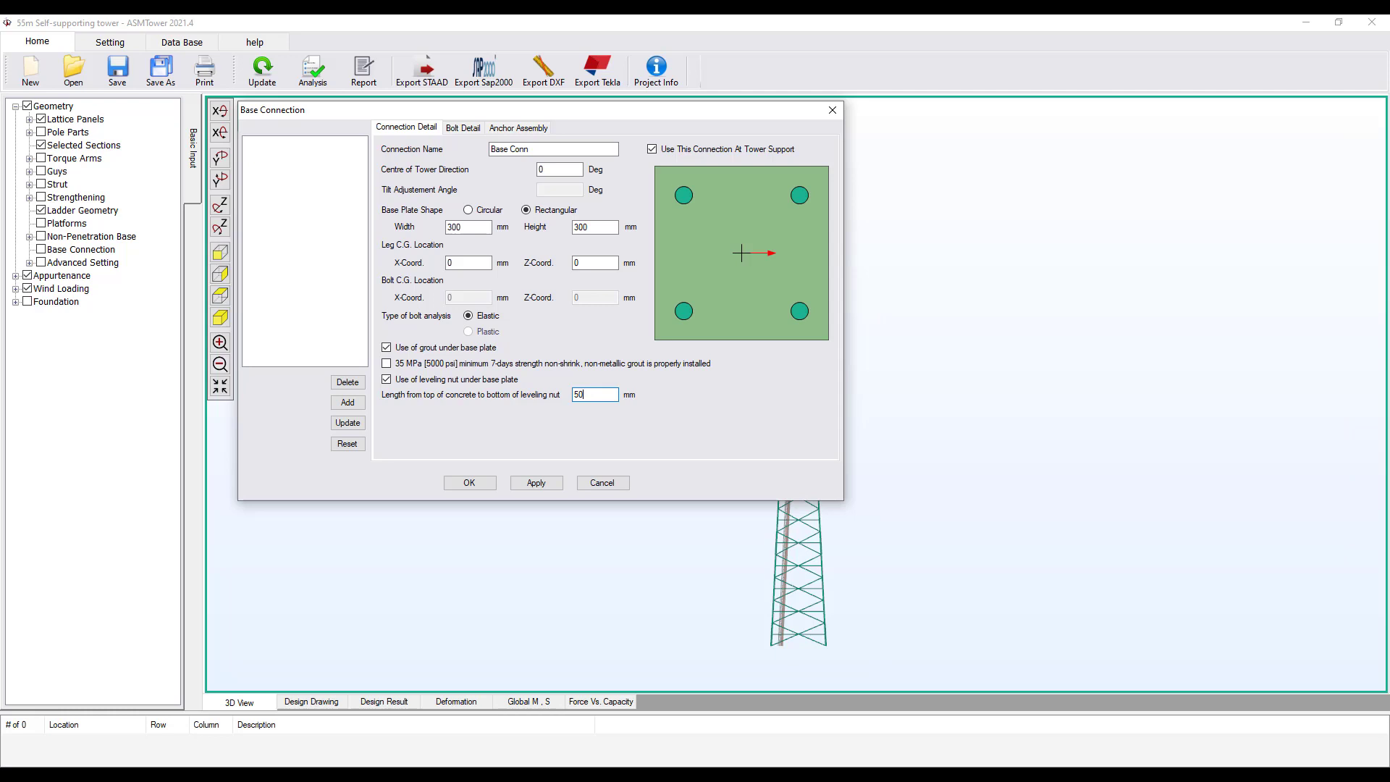
# Add the defined base connection to the connection list, accept it, and update the tower model.
pyautogui.click(349, 402)
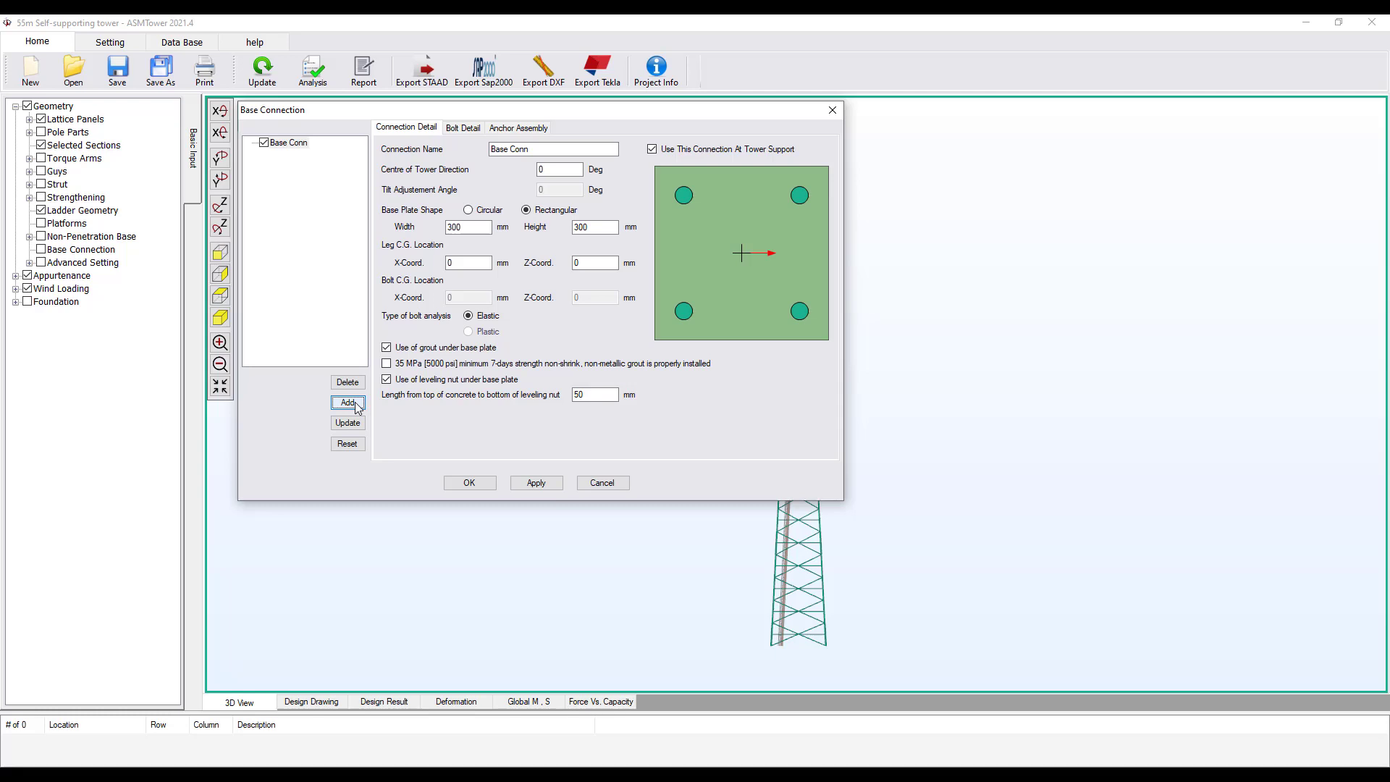
pyautogui.click(469, 482)
pyautogui.click(263, 71)
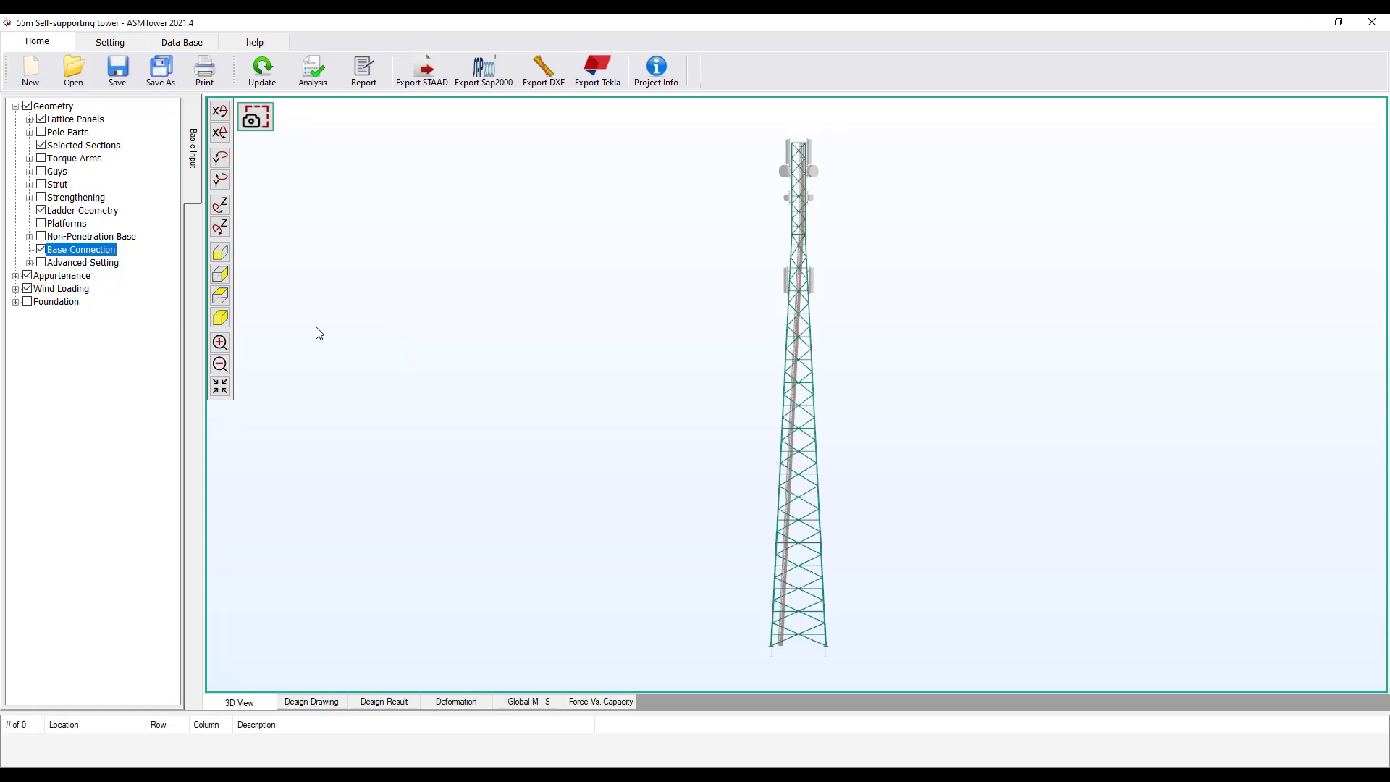
# Check the base plates' orientation in plan and apply a centre of tower direction of 45 degrees to the base connection in the model.
pyautogui.click(220, 295)
pyautogui.moveTo(627, 498); pyautogui.dragTo(660, 452)
pyautogui.scroll(3, 642, 413)
pyautogui.scroll(5, 659, 451)
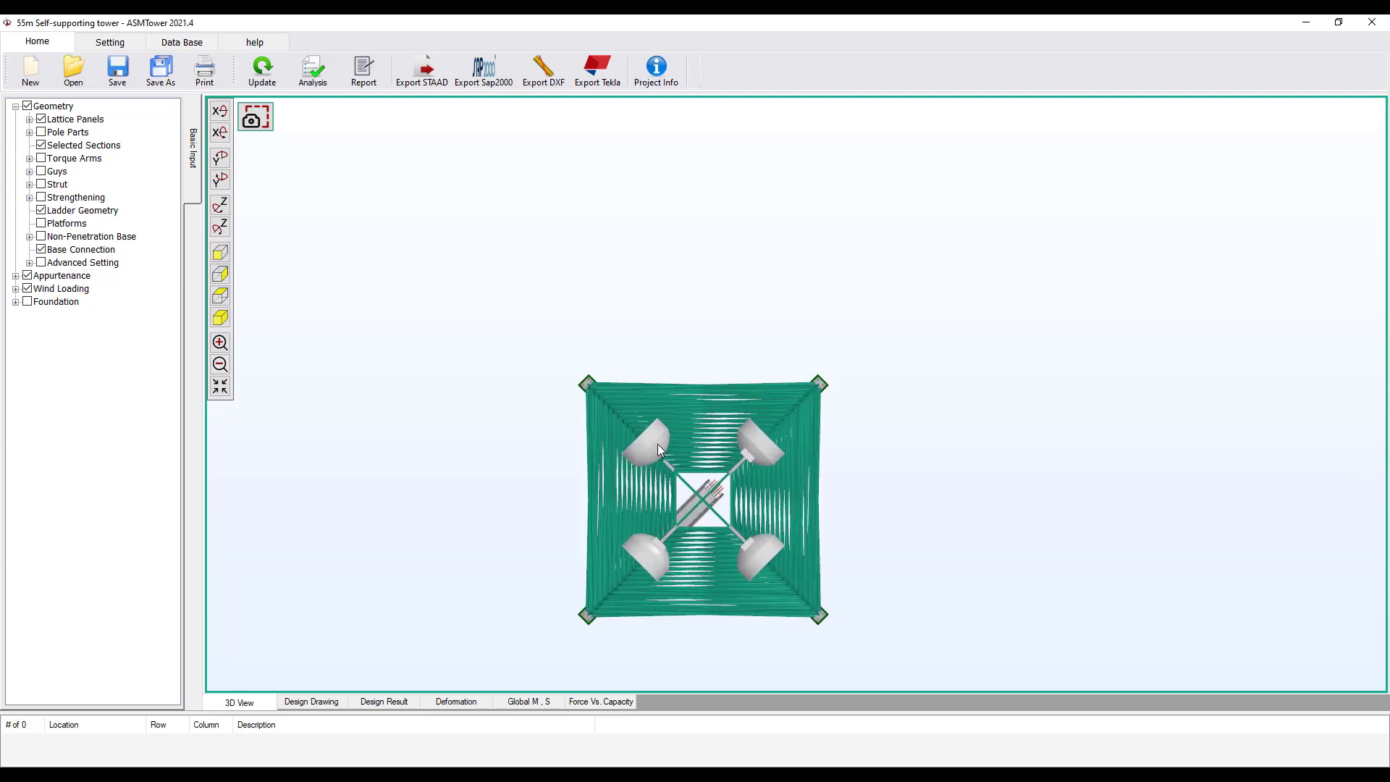
pyautogui.scroll(4, 660, 387)
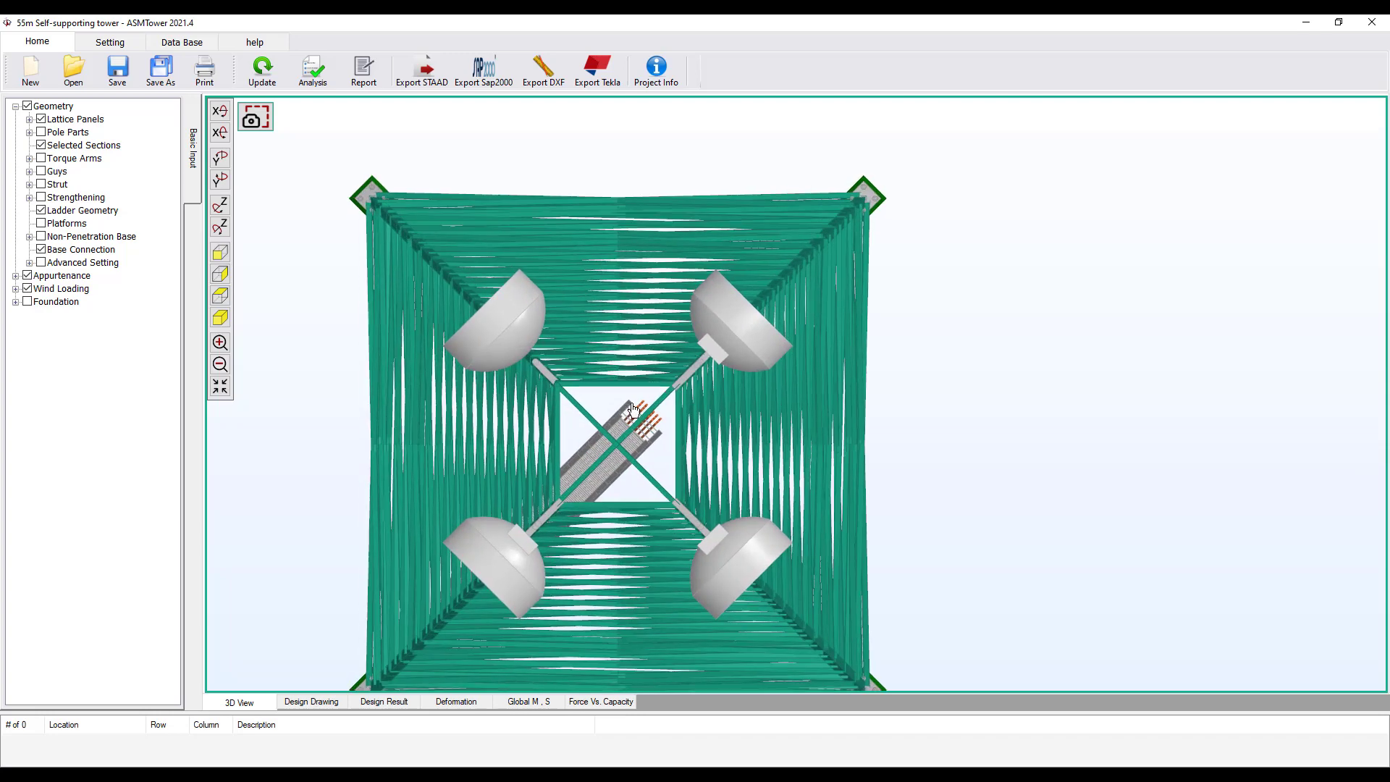
pyautogui.moveTo(635, 389); pyautogui.dragTo(651, 427)
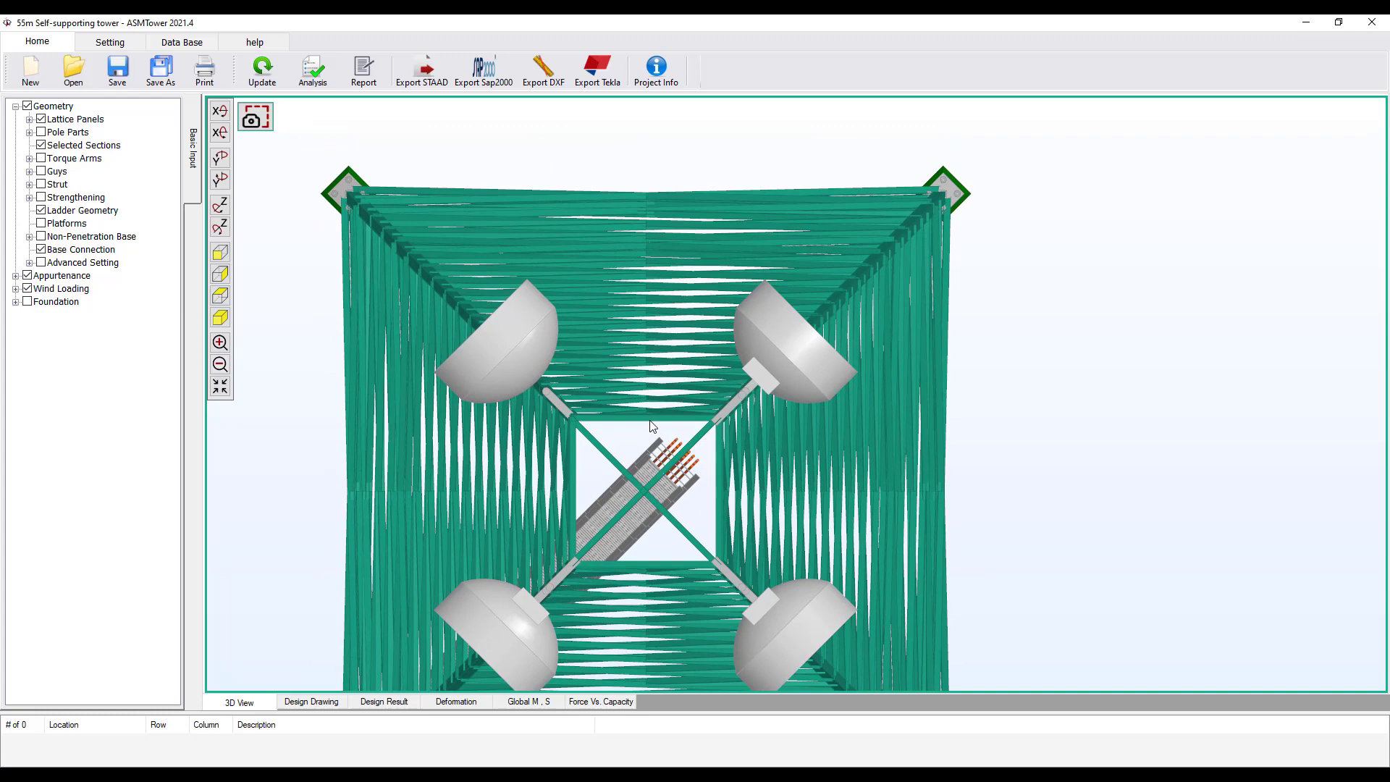
pyautogui.doubleClick(92, 252)
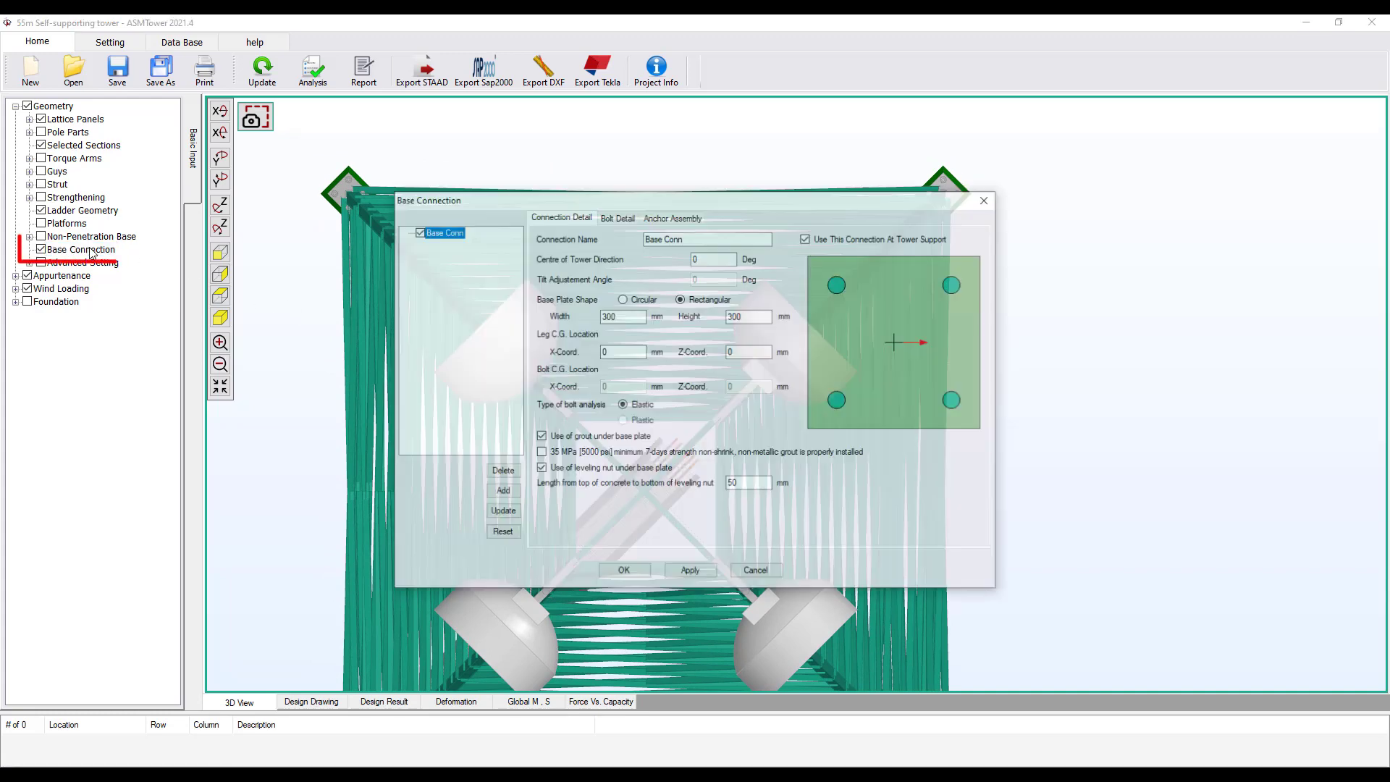
pyautogui.click(705, 258)
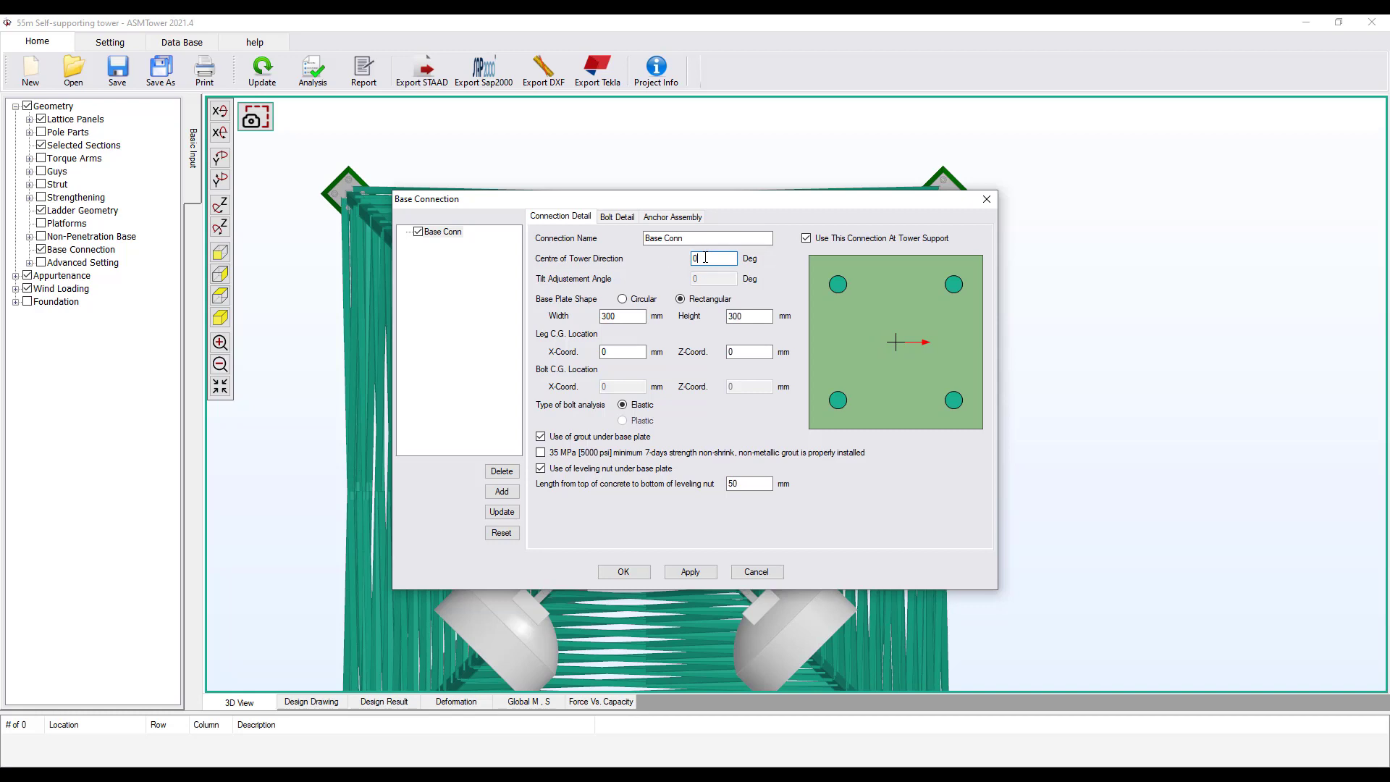
pyautogui.write('45')
pyautogui.click(509, 518)
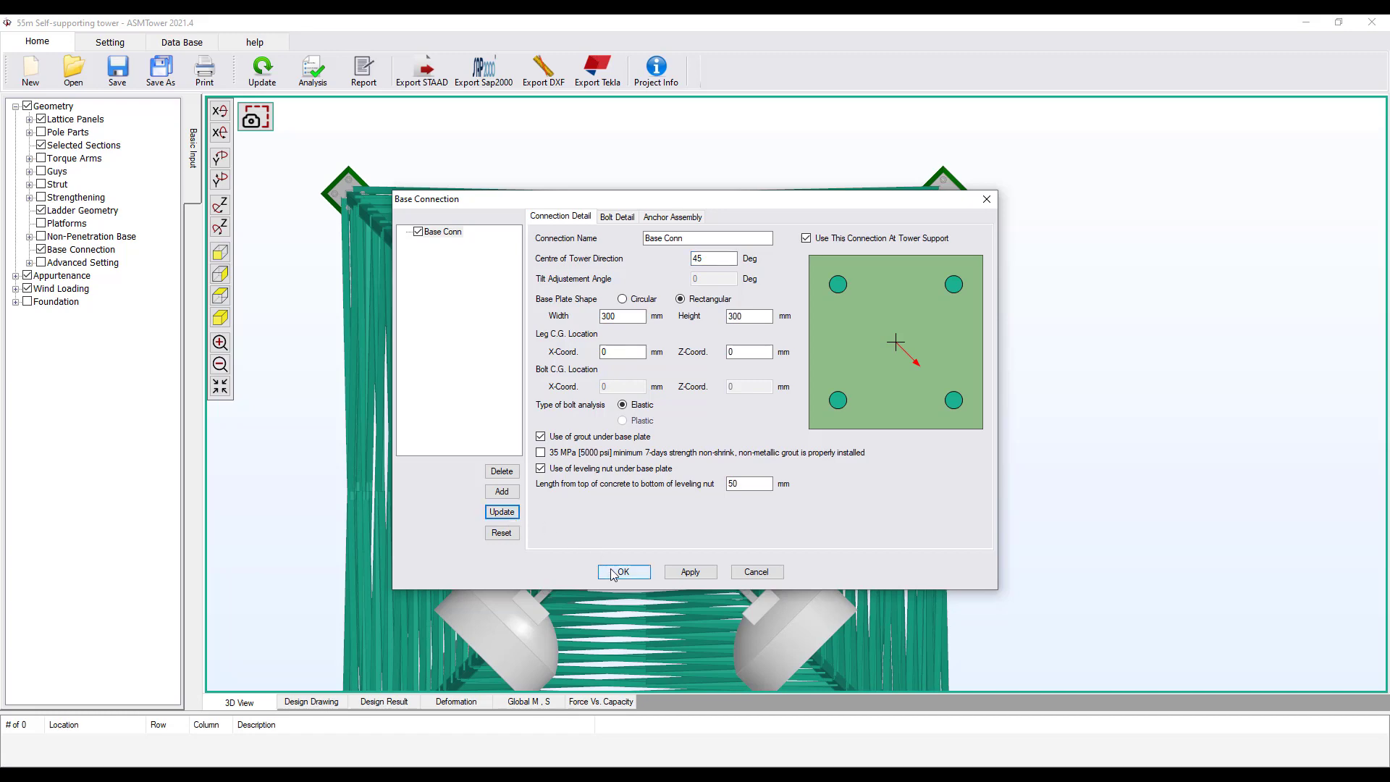
pyautogui.click(613, 573)
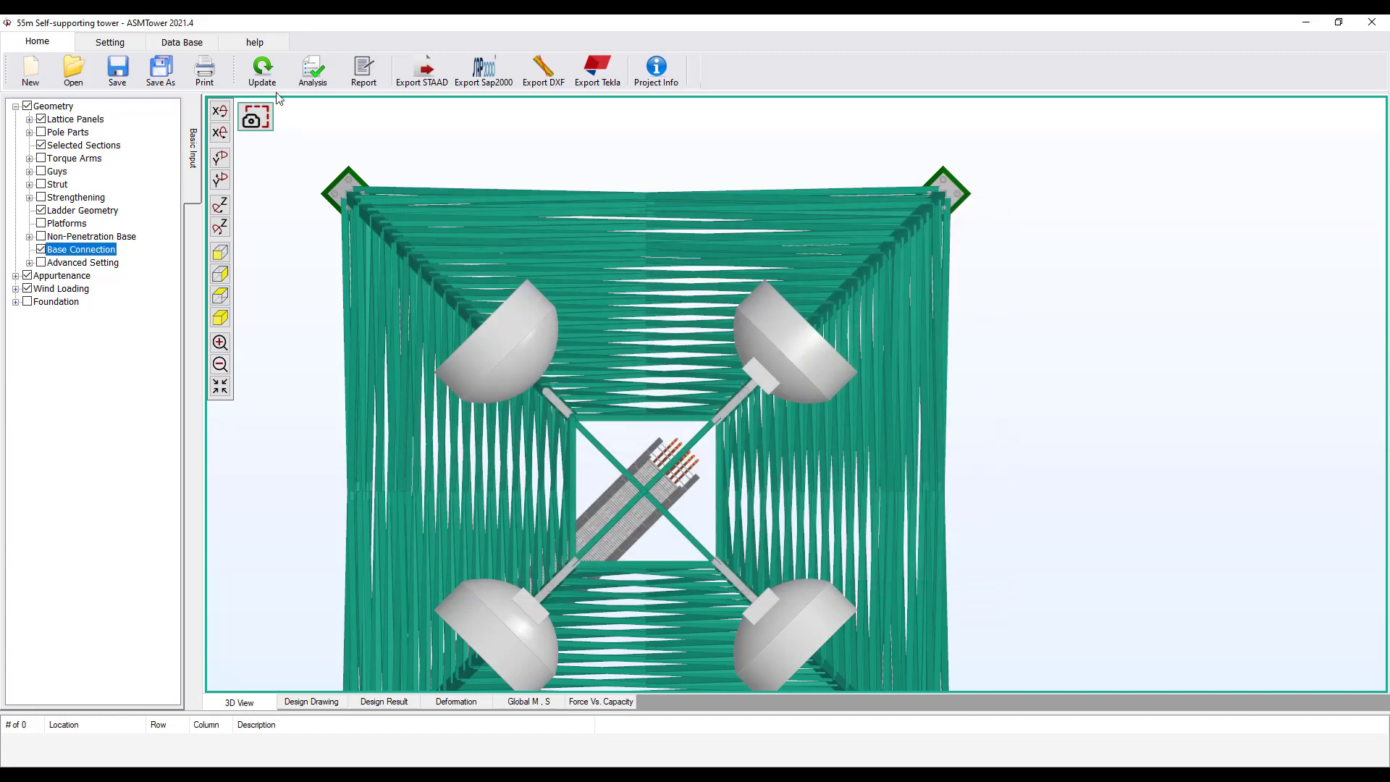
pyautogui.click(267, 72)
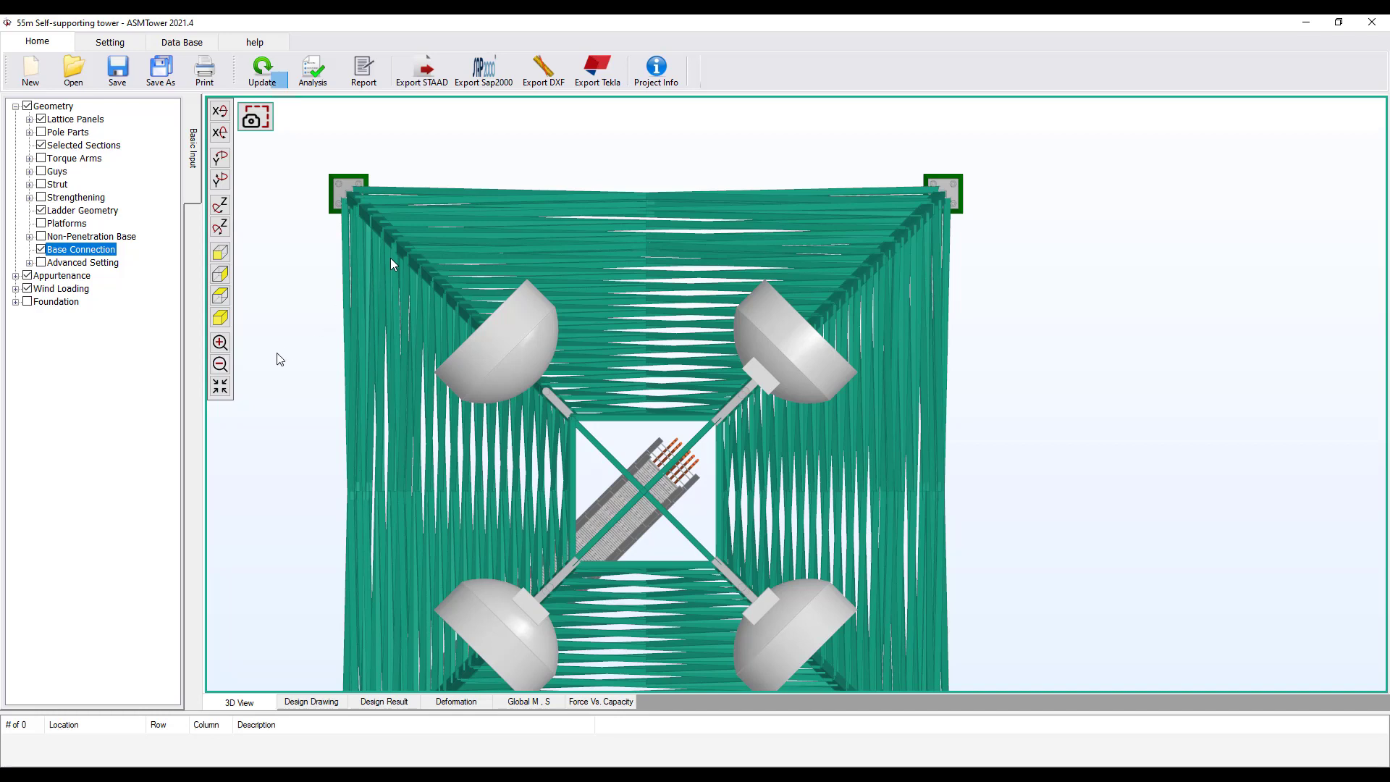
# Run the tower analysis and design with the existing analysis settings and close the progress report.
pyautogui.click(220, 387)
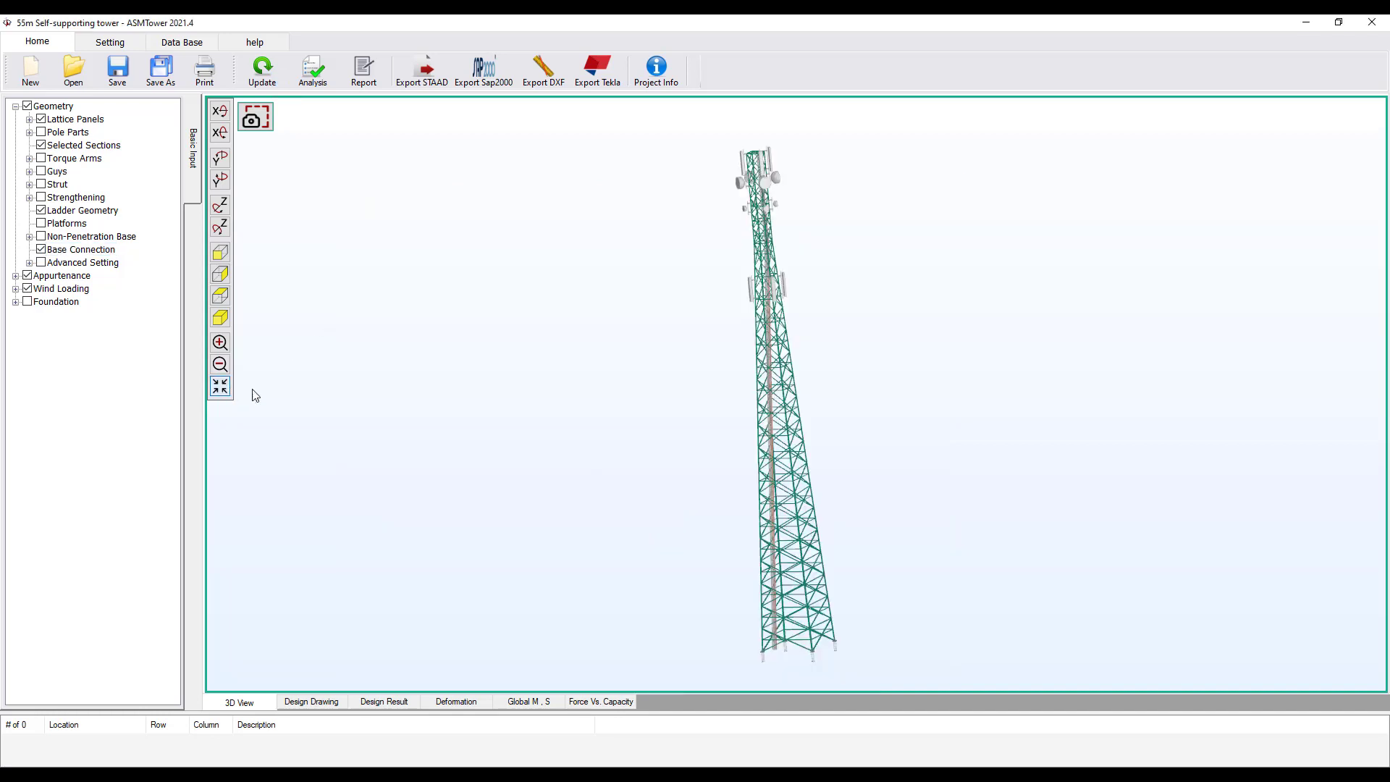
pyautogui.moveTo(588, 450)
pyautogui.mouseDown()
pyautogui.moveTo(605, 450)
pyautogui.moveTo(579, 447)
pyautogui.moveTo(623, 406)
pyautogui.moveTo(571, 446)
pyautogui.moveTo(618, 422)
pyautogui.moveTo(589, 440)
pyautogui.mouseUp()
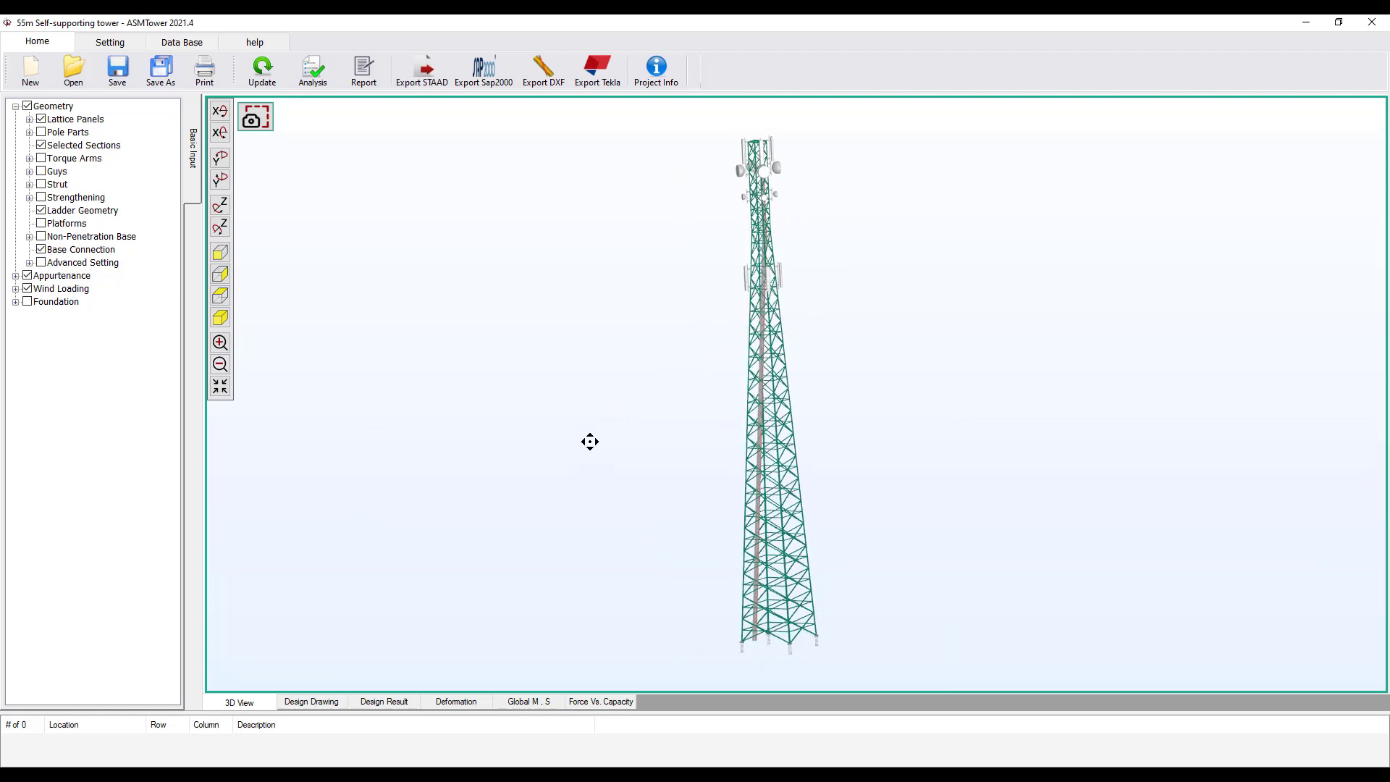
pyautogui.click(219, 387)
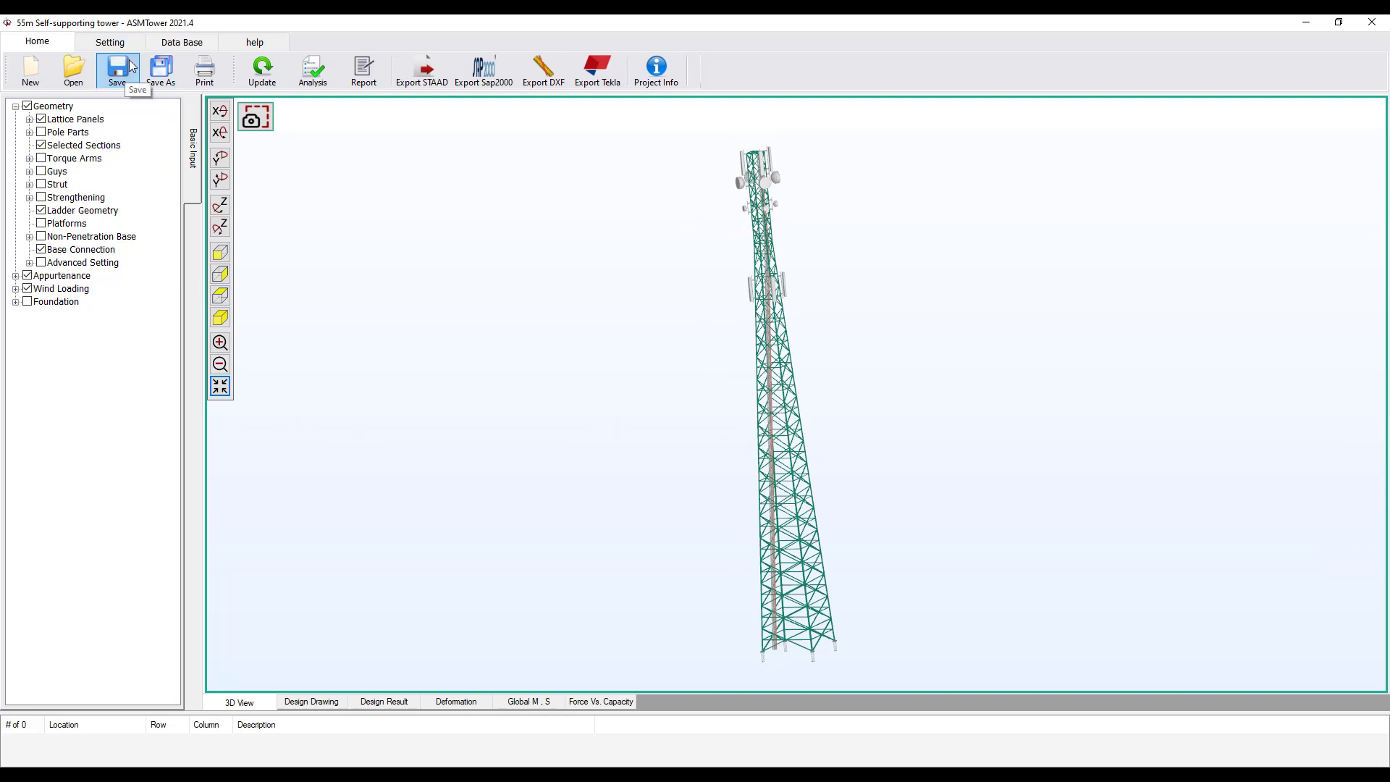
pyautogui.click(312, 70)
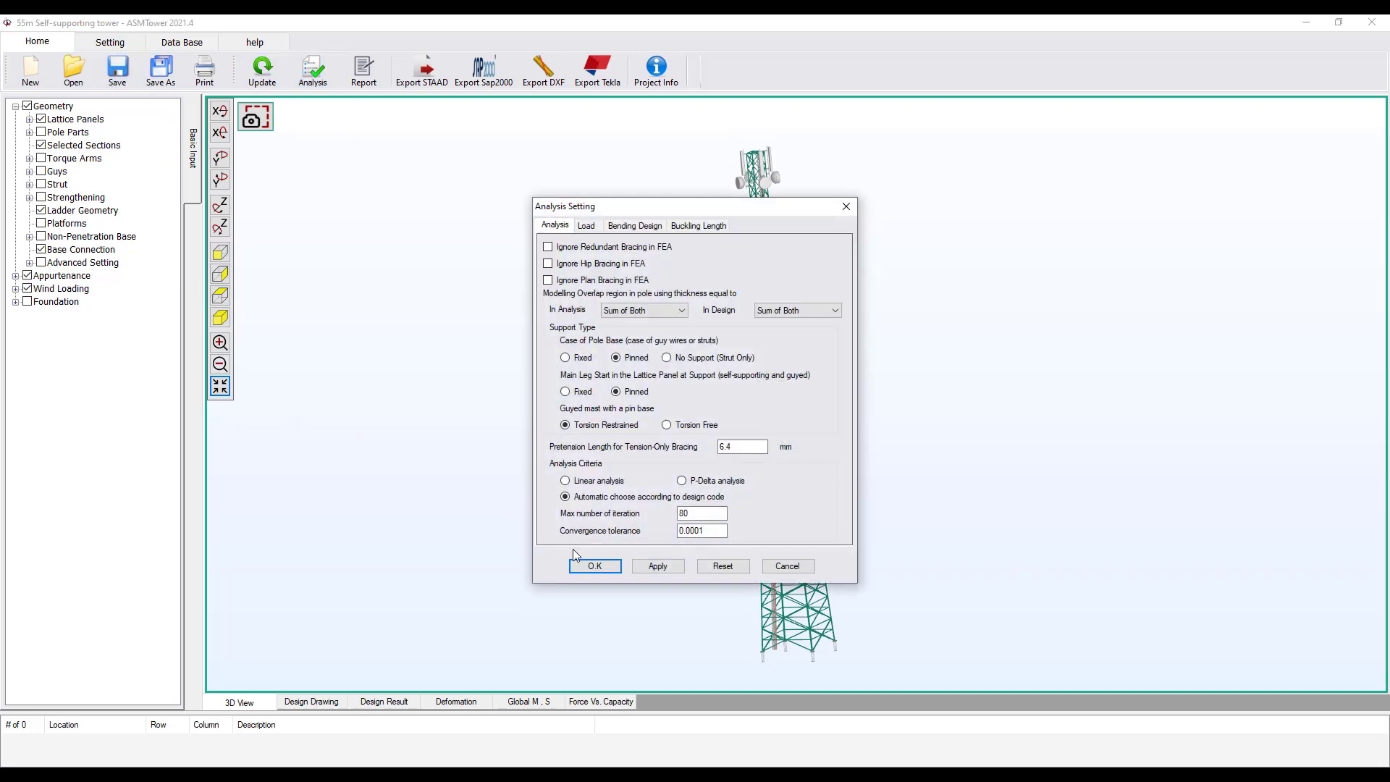
pyautogui.click(606, 568)
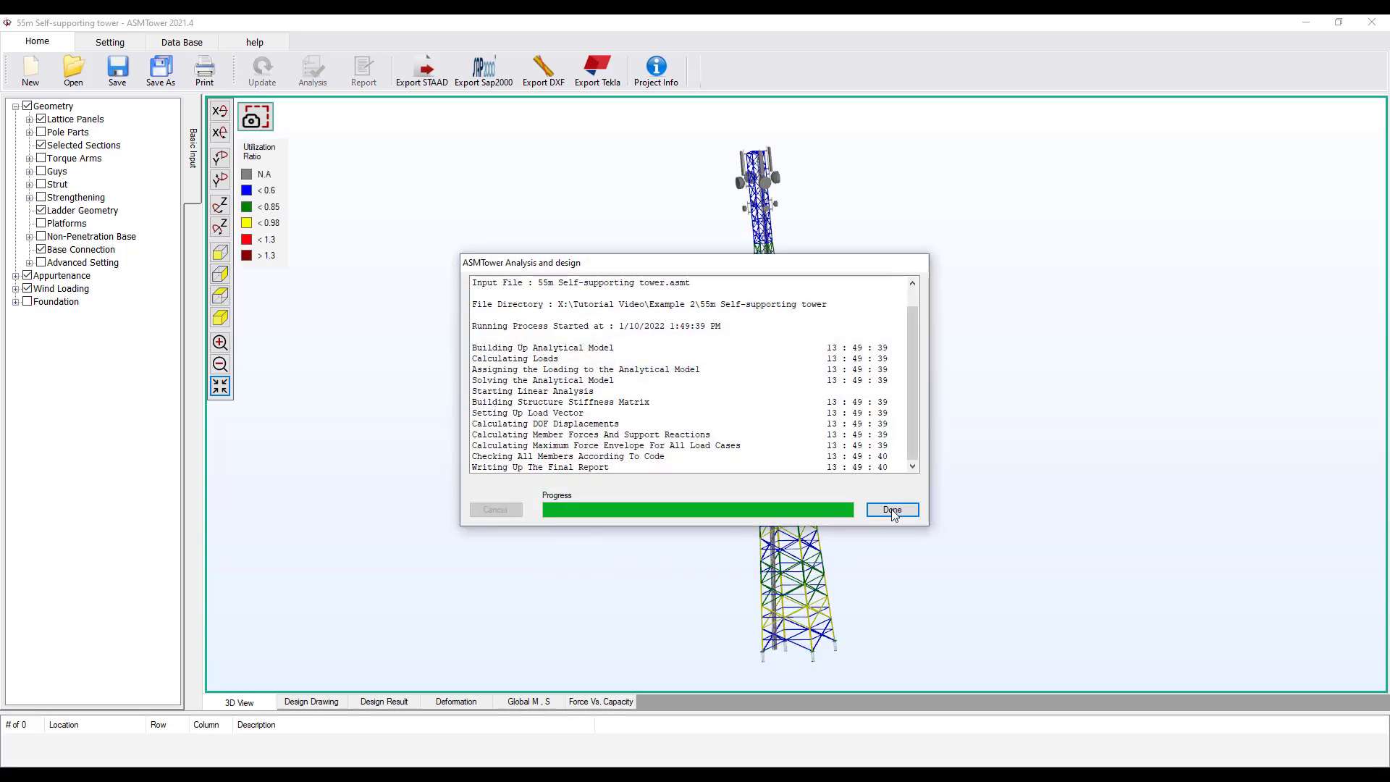
pyautogui.click(892, 509)
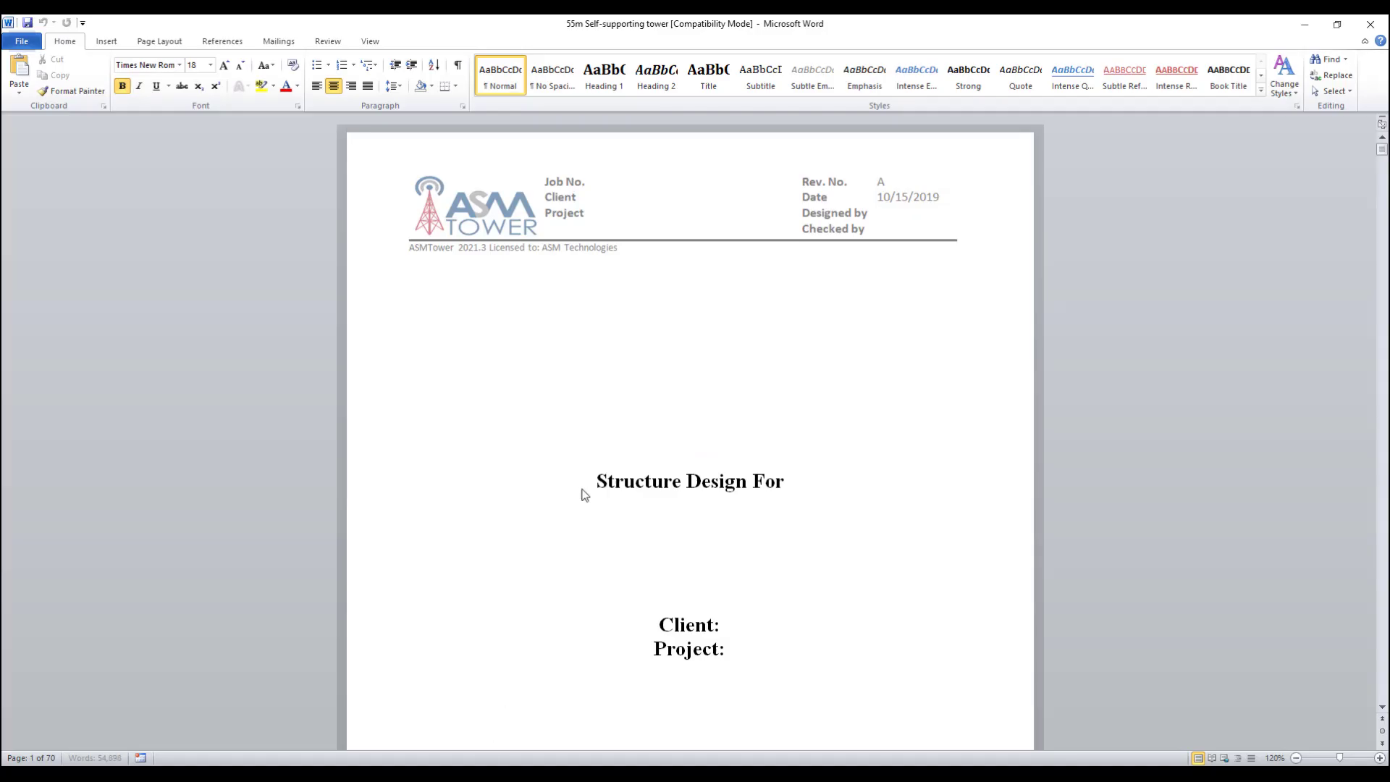
# Review the design basics and the executive summary's member and base connection ratings in the Word design report.
pyautogui.scroll(-5, 583, 489)
pyautogui.scroll(-20, 583, 489)
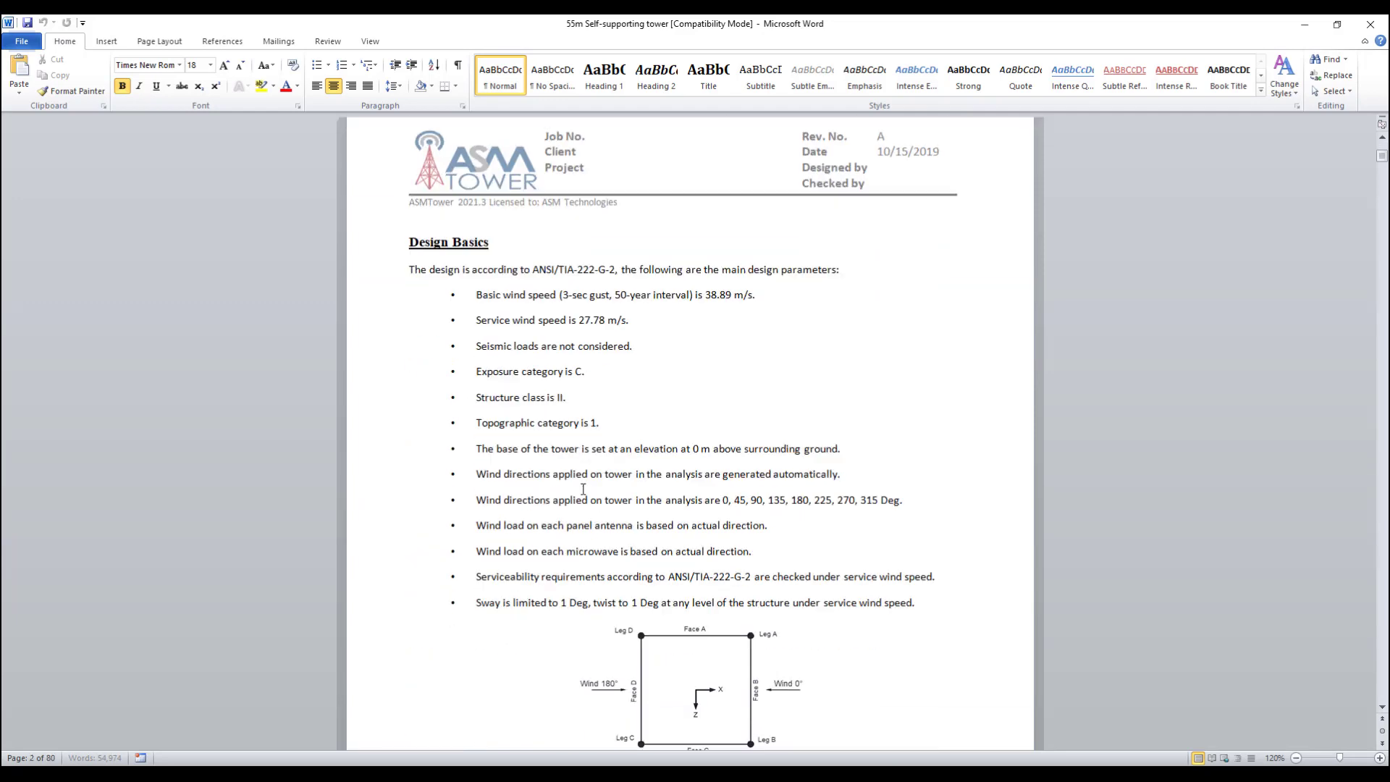
pyautogui.scroll(-7, 583, 489)
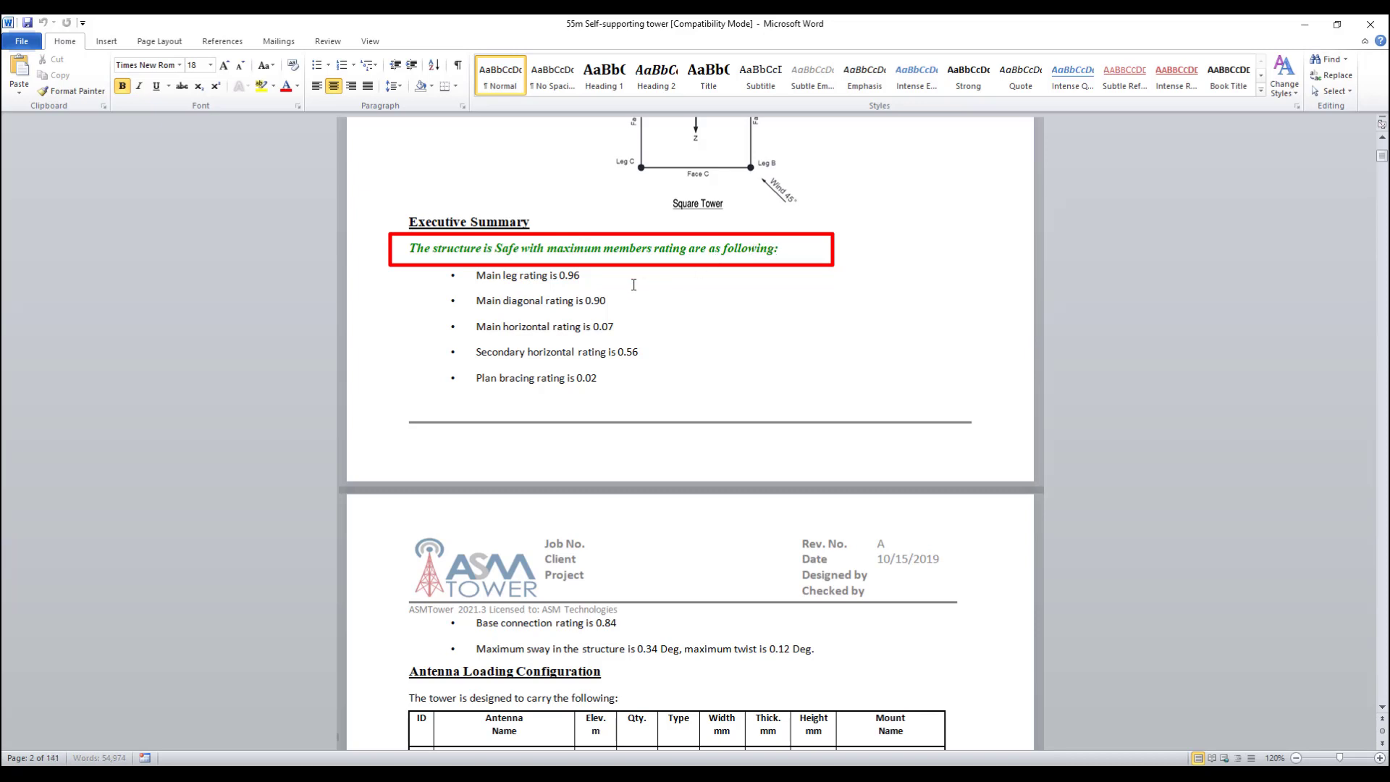
pyautogui.scroll(-1, 619, 297)
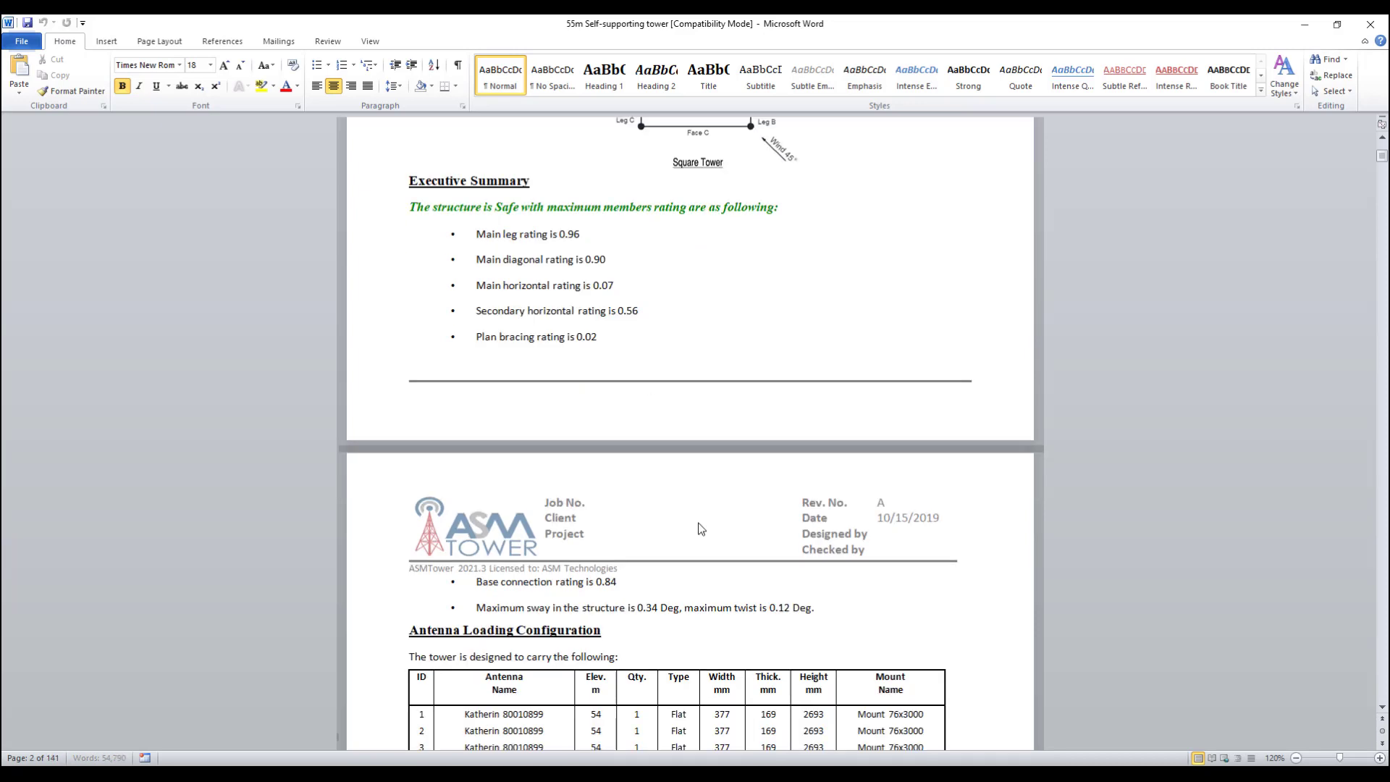